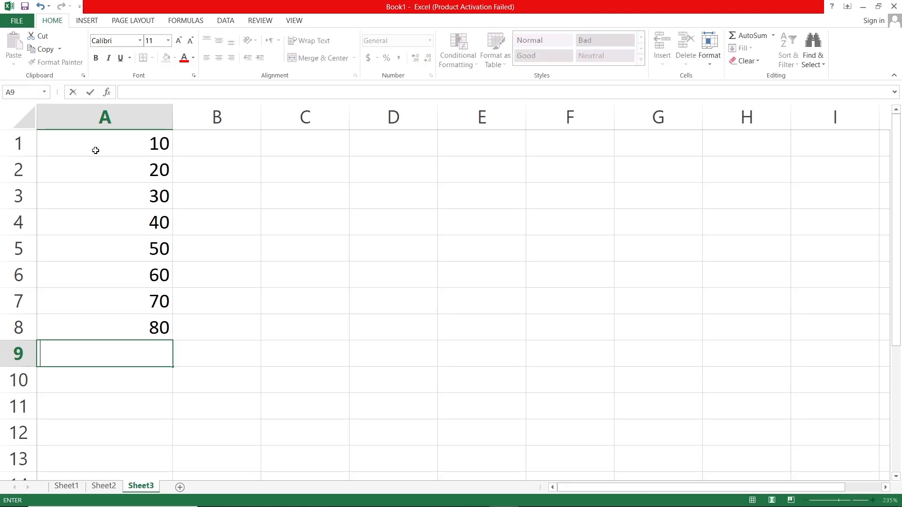
# Discard the entry started in A9 and clear all values from A1:A8
pyautogui.write('=')
pyautogui.press('Escape')
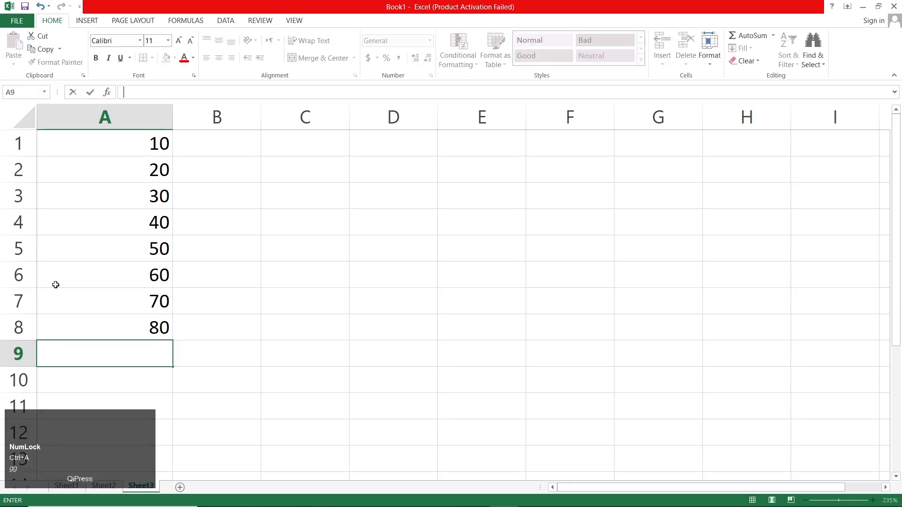
pyautogui.click(118, 265)
pyautogui.hotkey('ctrl', 'a')
pyautogui.press('Delete')
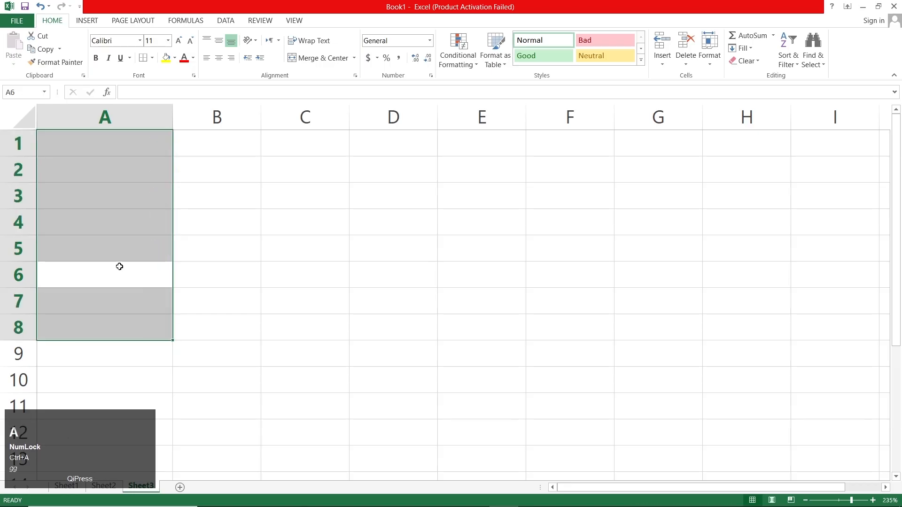
# Apply a Greater Than conditional formatting rule to A1:A10 with value 100 and Light Red Fill with Dark Red Text
pyautogui.moveTo(141, 149); pyautogui.dragTo(195, 133)
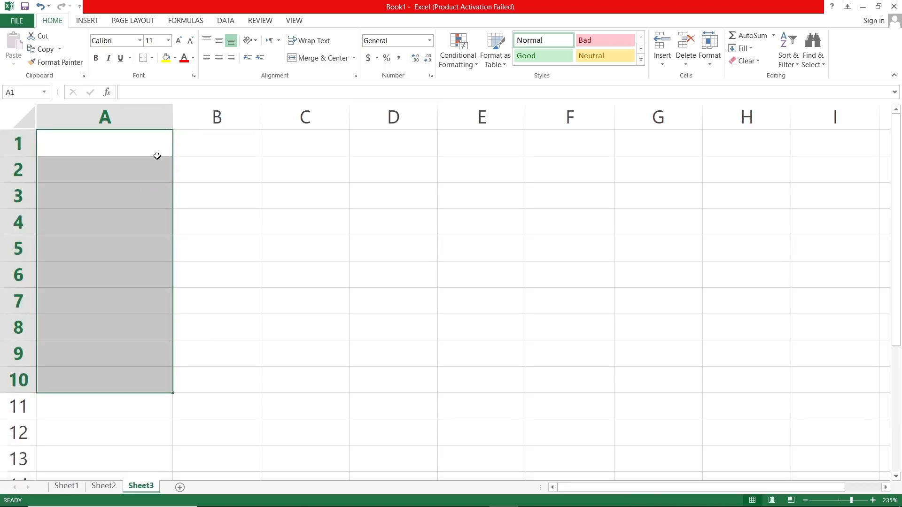
pyautogui.click(458, 54)
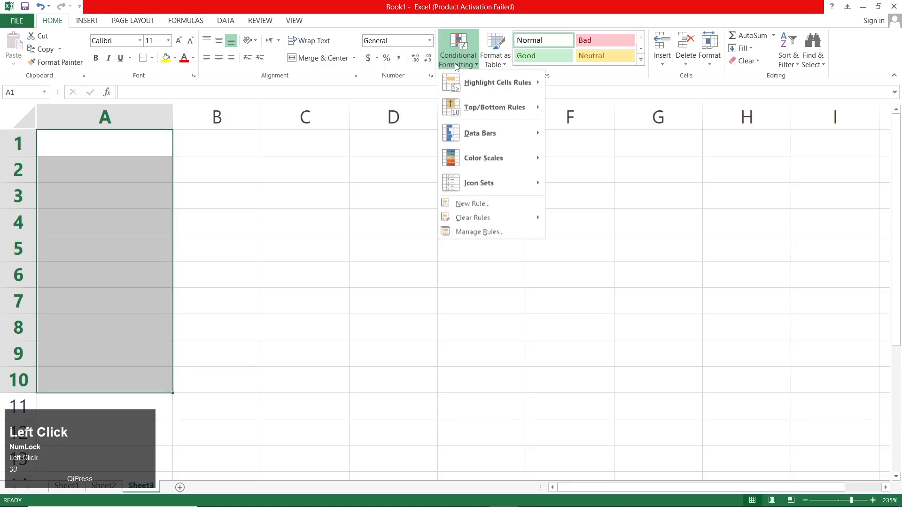
pyautogui.moveTo(491, 83)
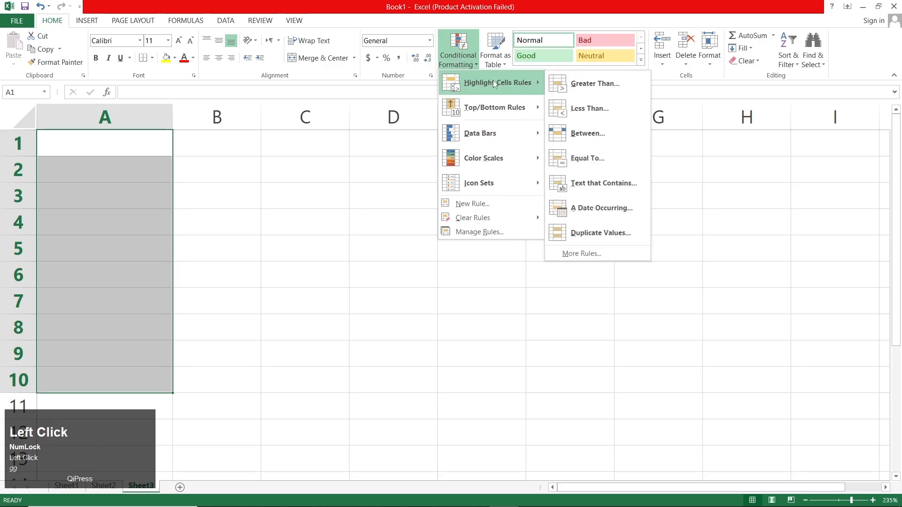
pyautogui.click(568, 88)
pyautogui.moveTo(558, 155); pyautogui.dragTo(276, 185)
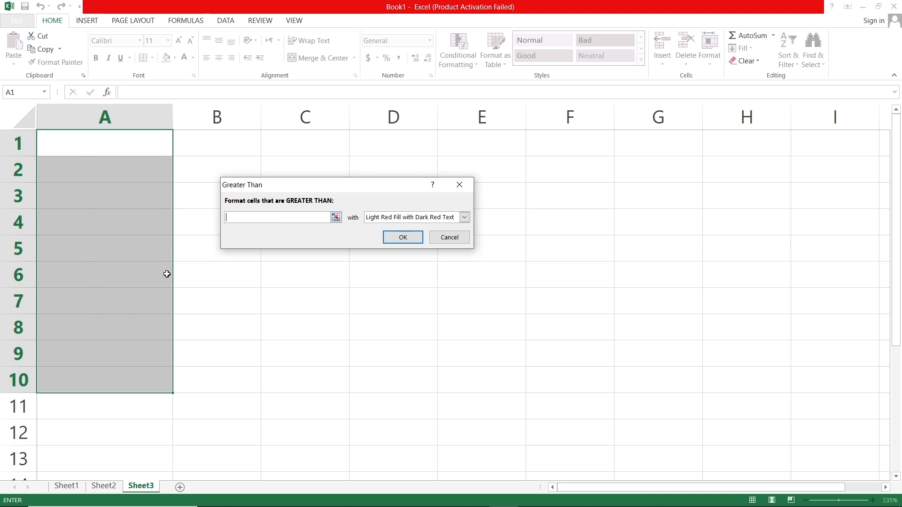
pyautogui.write('00')
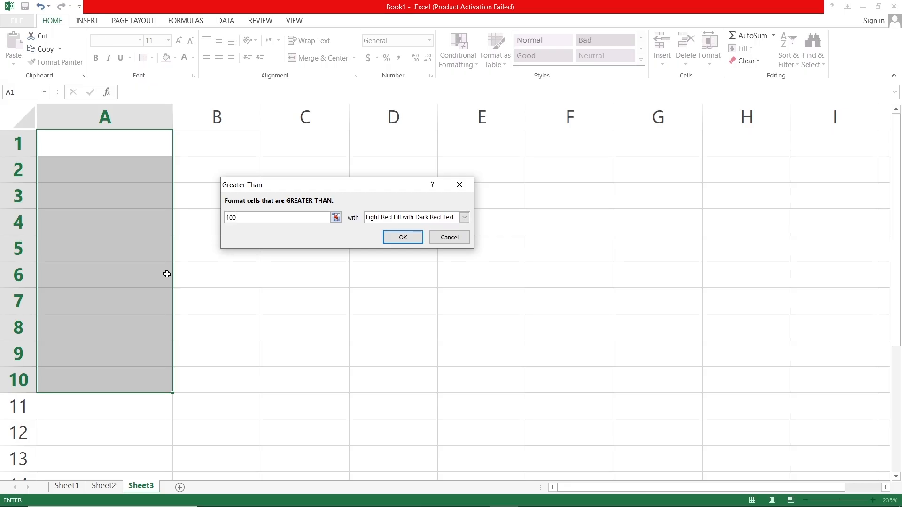
pyautogui.click(392, 238)
# Enter the values 10, 25, 40, 32 and 12 down cells A1:A5
pyautogui.click(94, 142)
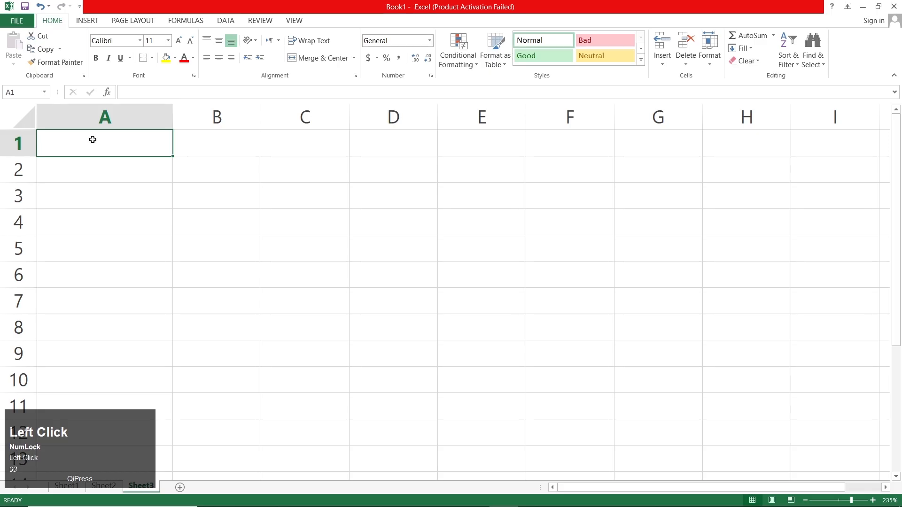
pyautogui.write('10')
pyautogui.press('Return')
pyautogui.write('25')
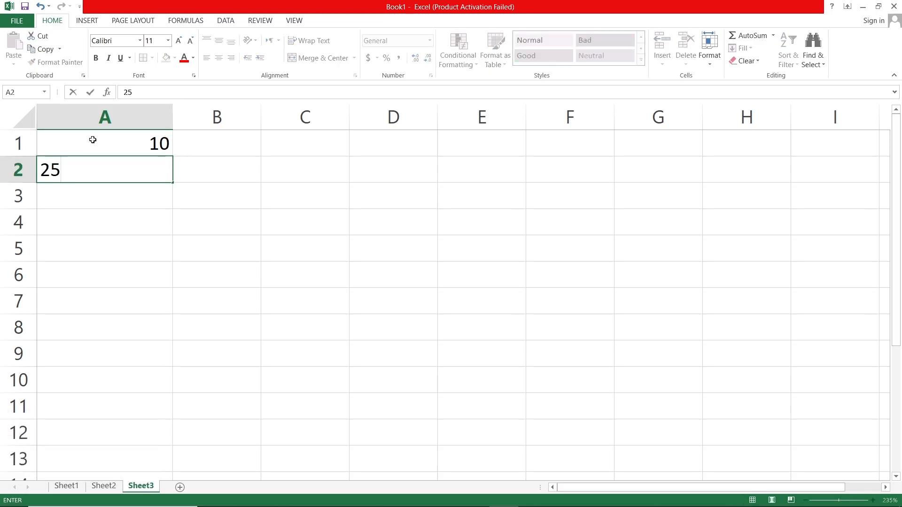
pyautogui.press('Return')
pyautogui.write('40')
pyautogui.press('Return')
pyautogui.write('32')
pyautogui.press('Return')
pyautogui.write('12')
pyautogui.press('Return')
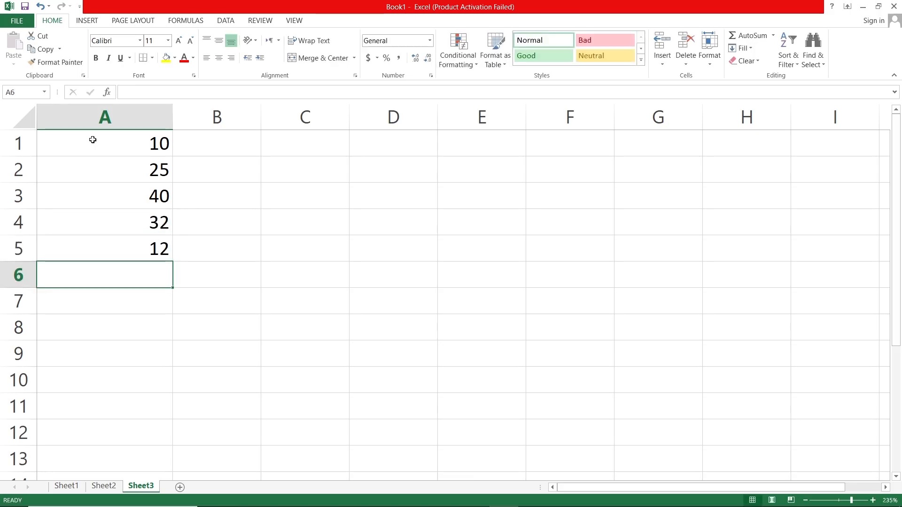
# Test the Greater Than rule by entering 100 in A6 and 101 in A7
pyautogui.write('100')
pyautogui.press('Return')
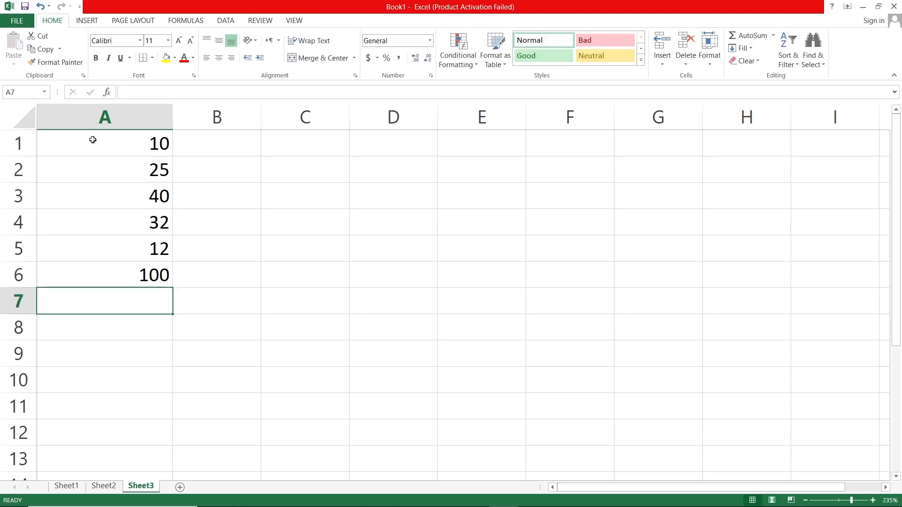
pyautogui.write('101')
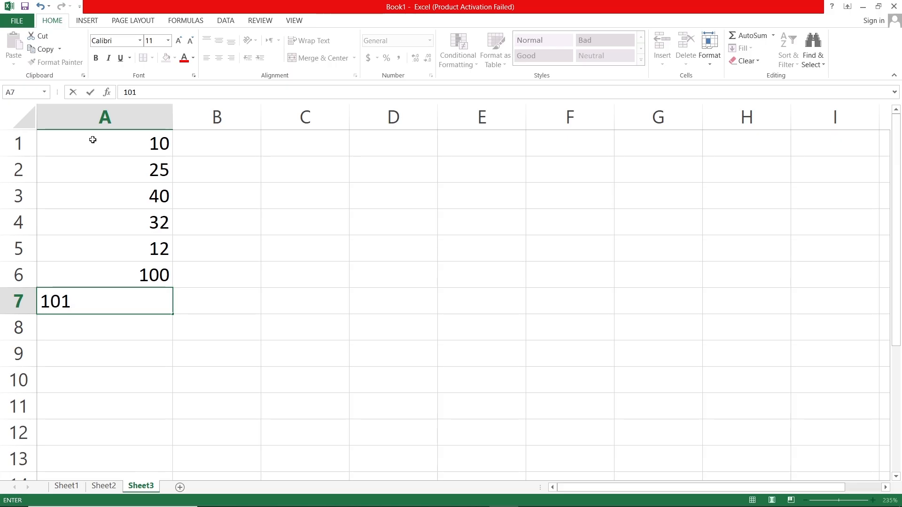
pyautogui.press('Return')
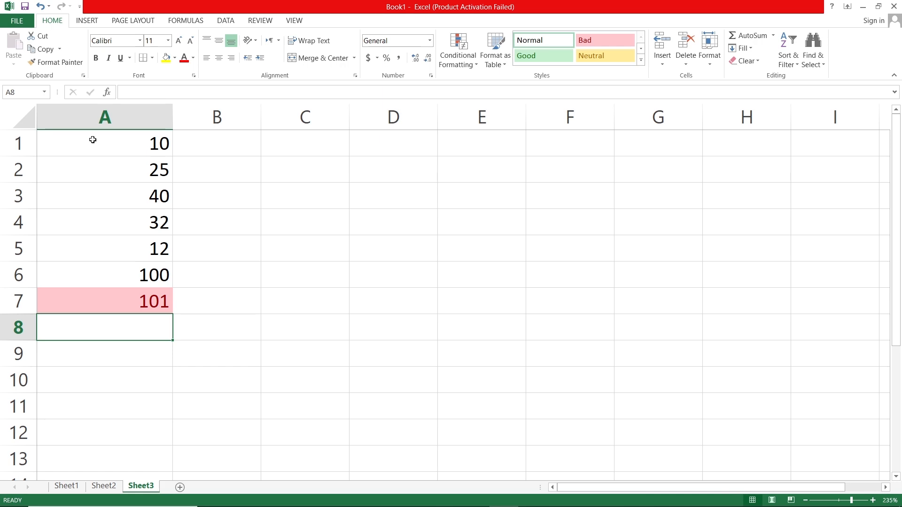
pyautogui.click(262, 221)
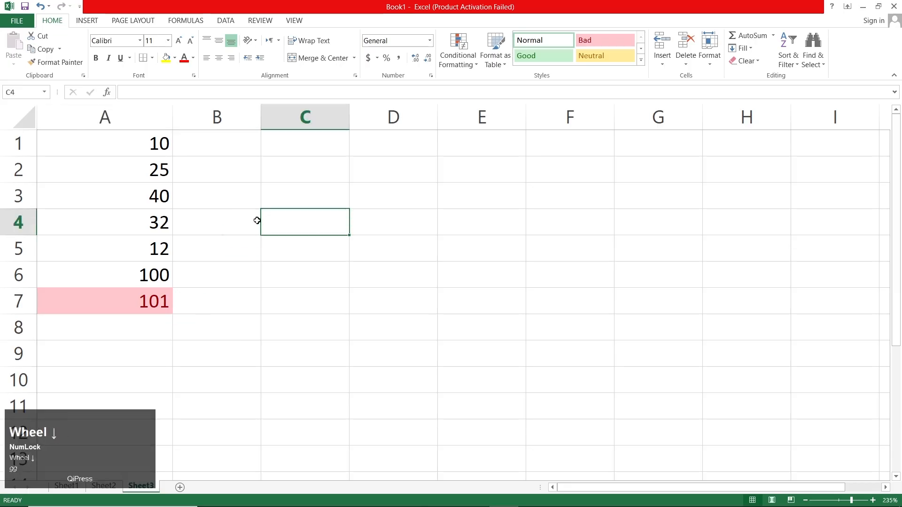
pyautogui.scroll(-6, 257, 221)
pyautogui.moveTo(94, 200); pyautogui.dragTo(92, 435)
pyautogui.click(232, 271)
pyautogui.scroll(6, 122, 160)
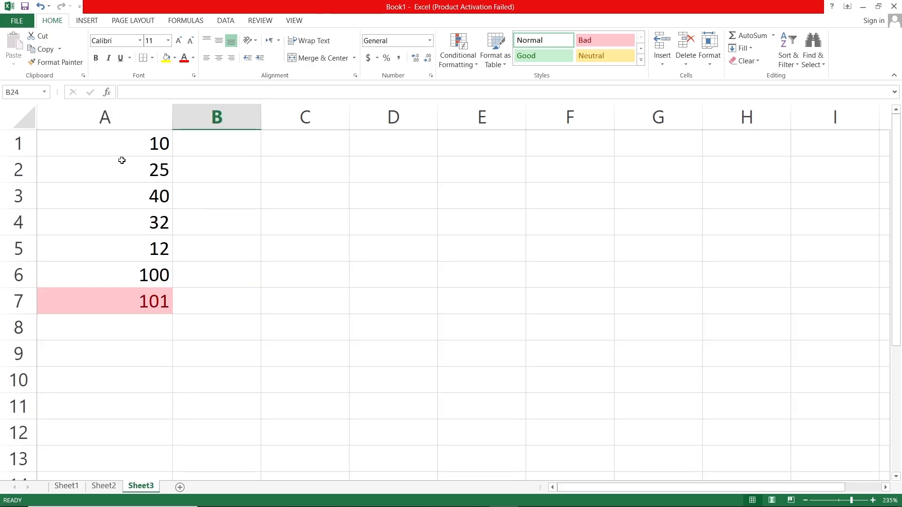
pyautogui.click(456, 65)
pyautogui.moveTo(484, 82)
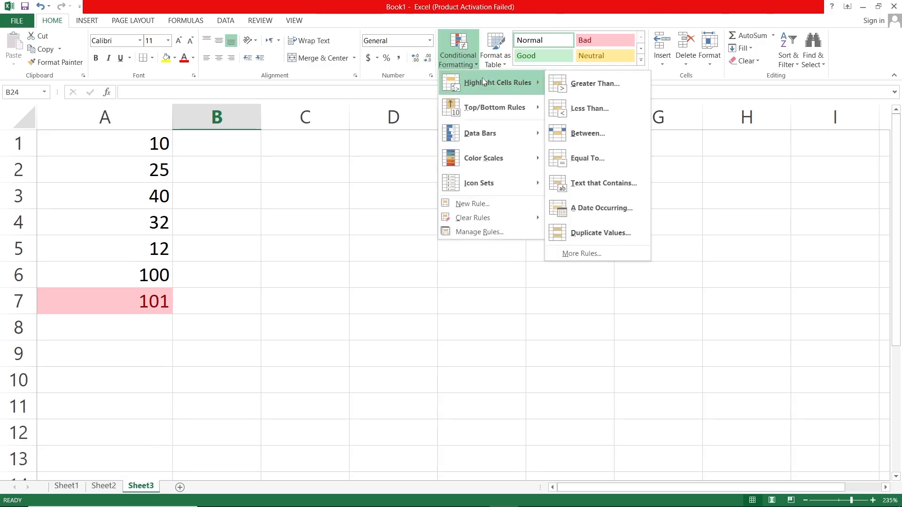
pyautogui.click(316, 209)
# Apply a Less Than conditional formatting rule to A21:A30 with value 300 and Light Red Fill with Dark Red Text
pyautogui.scroll(-6, 170, 272)
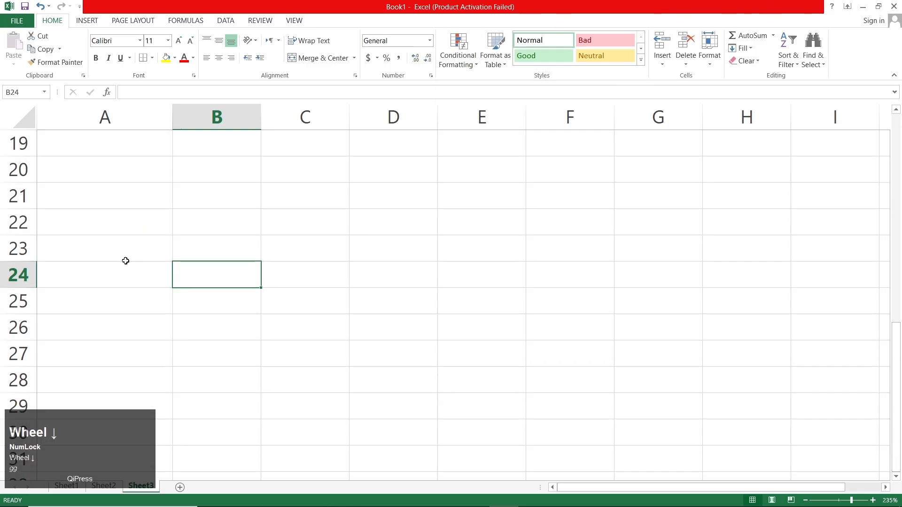
pyautogui.moveTo(120, 193); pyautogui.dragTo(129, 414)
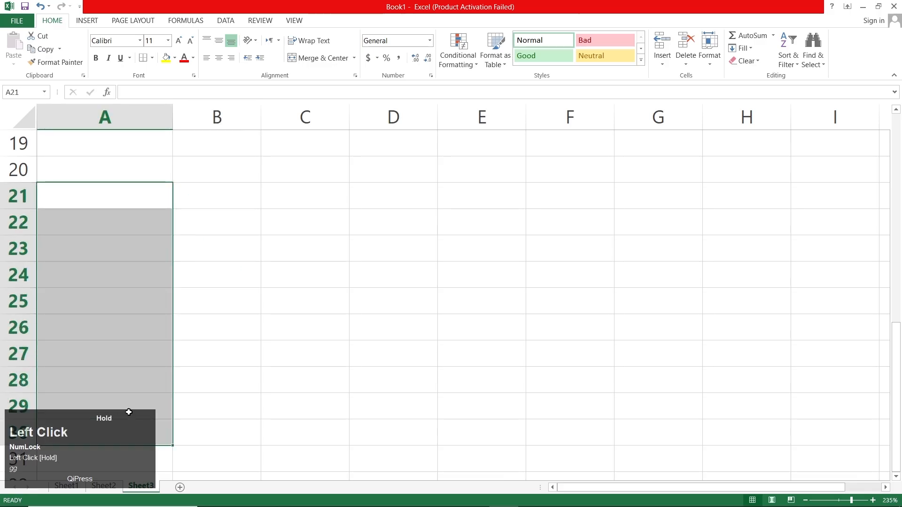
pyautogui.click(459, 59)
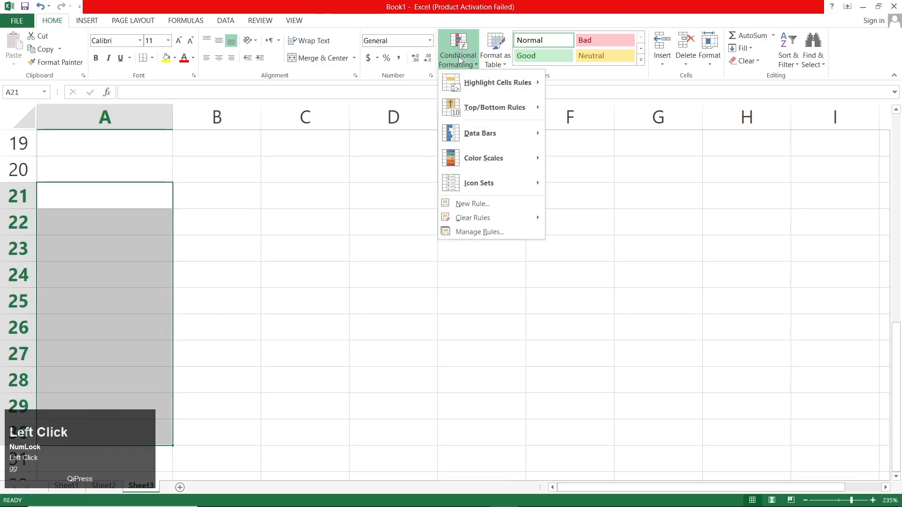
pyautogui.moveTo(498, 82)
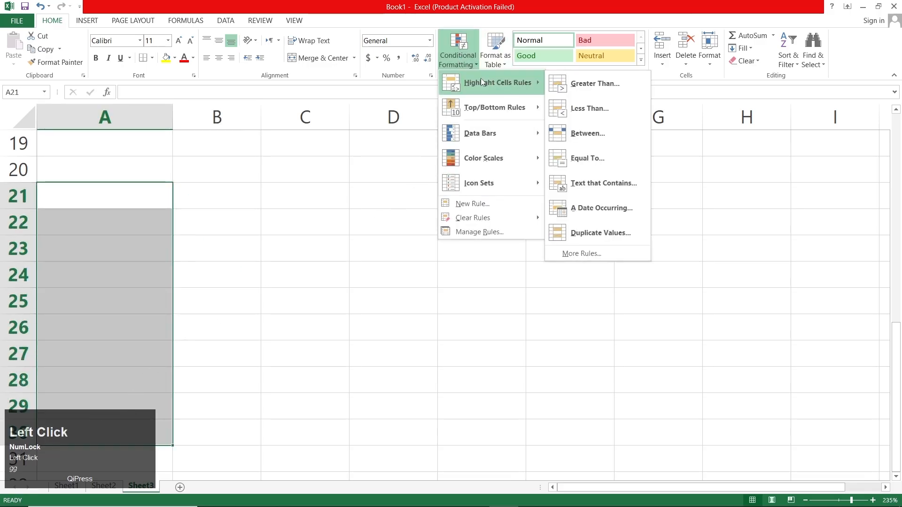
pyautogui.click(609, 118)
pyautogui.moveTo(321, 186); pyautogui.dragTo(359, 200)
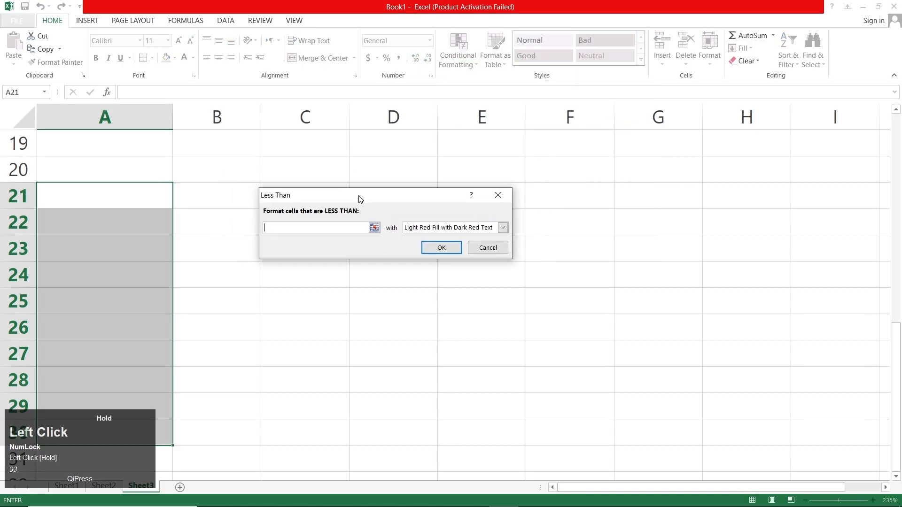
pyautogui.click(326, 229)
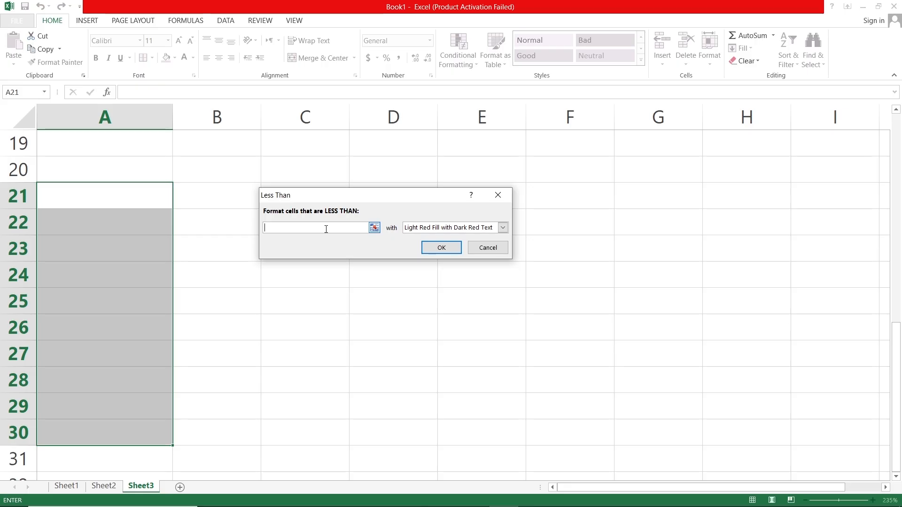
pyautogui.write('300')
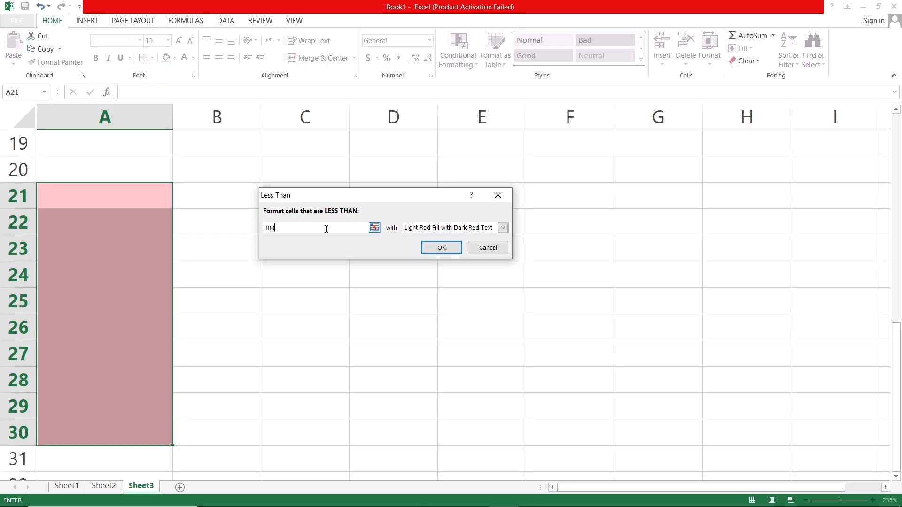
pyautogui.click(431, 252)
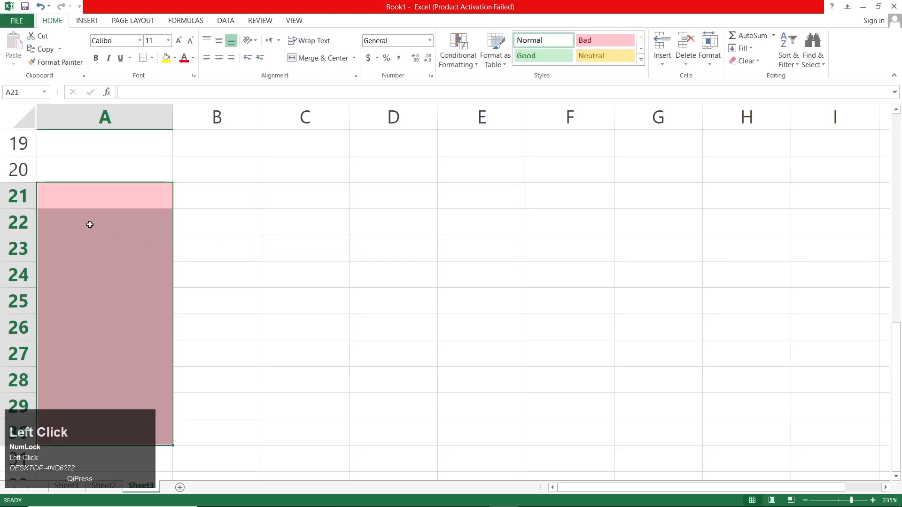
# Enter the values 1250, 210, 845, 5585 and 451 down cells A21:A25
pyautogui.write('1250')
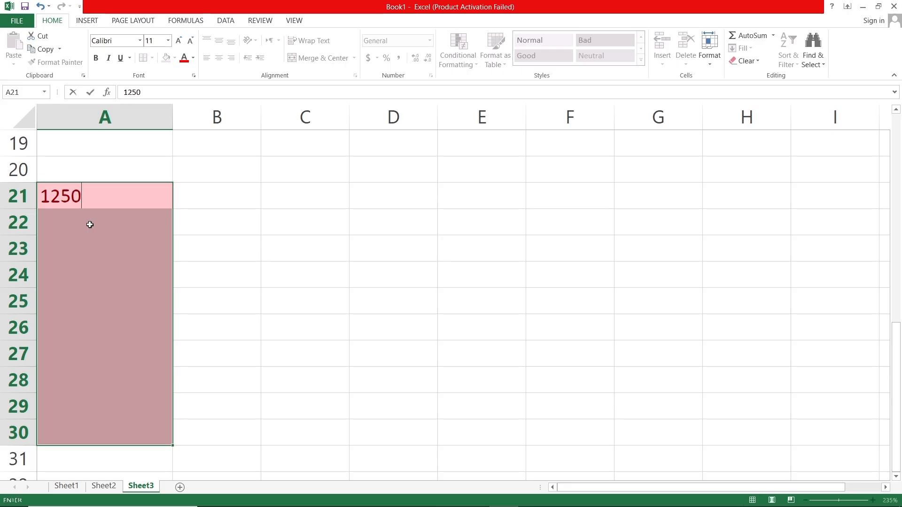
pyautogui.press('Return')
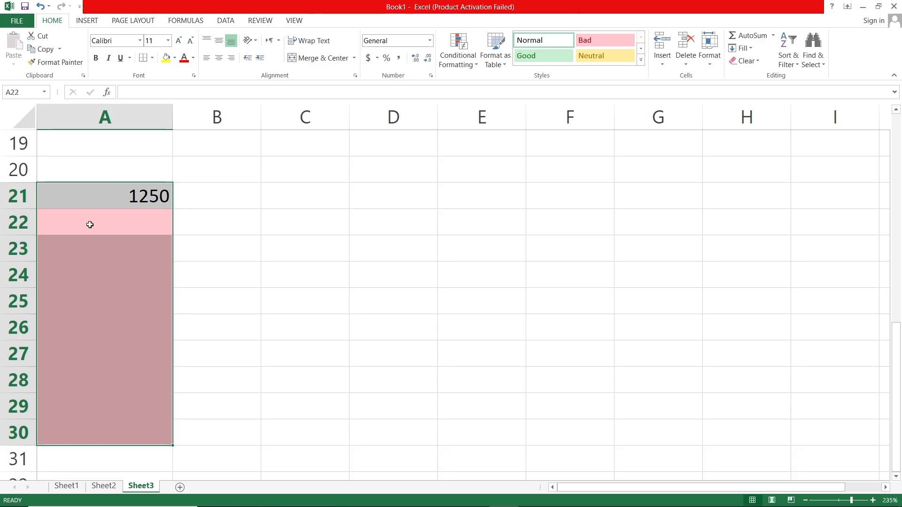
pyautogui.write('210')
pyautogui.press('Return')
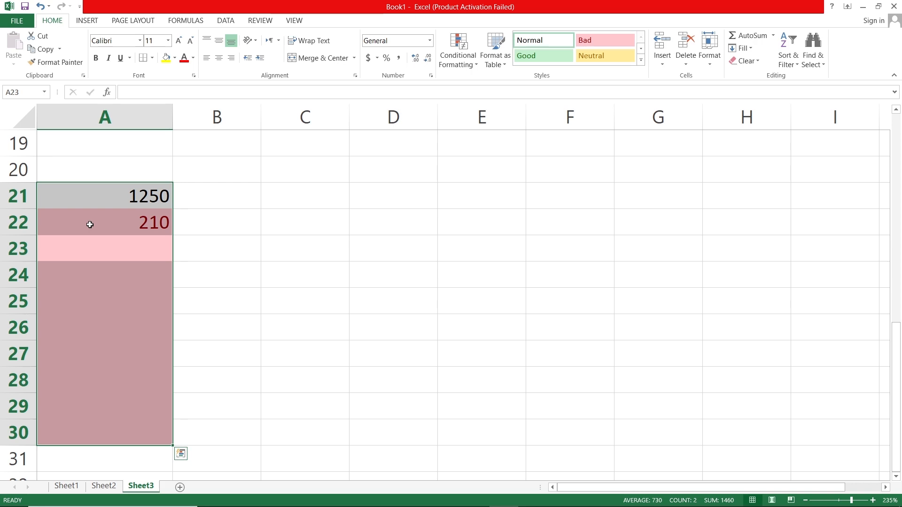
pyautogui.write('845')
pyautogui.press('Return')
pyautogui.write('5585')
pyautogui.press('Return')
pyautogui.write('451')
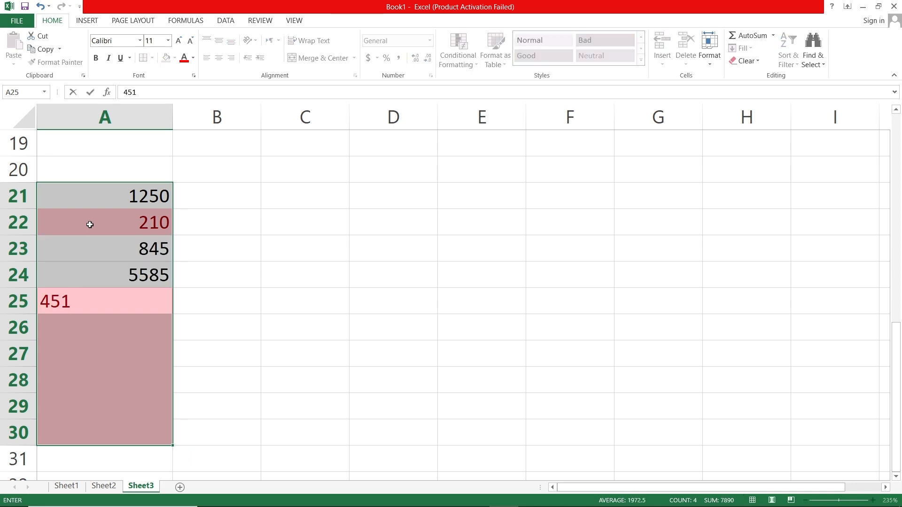
pyautogui.press('Return')
# Continue the column with the values 2510, 2325, 299 and 12500 in cells A26:A29
pyautogui.write('2510')
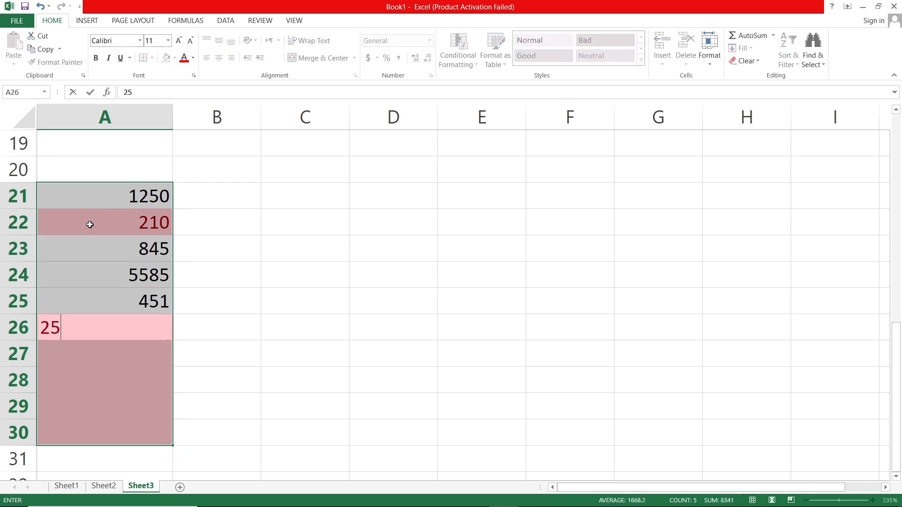
pyautogui.press('Return')
pyautogui.write('2325')
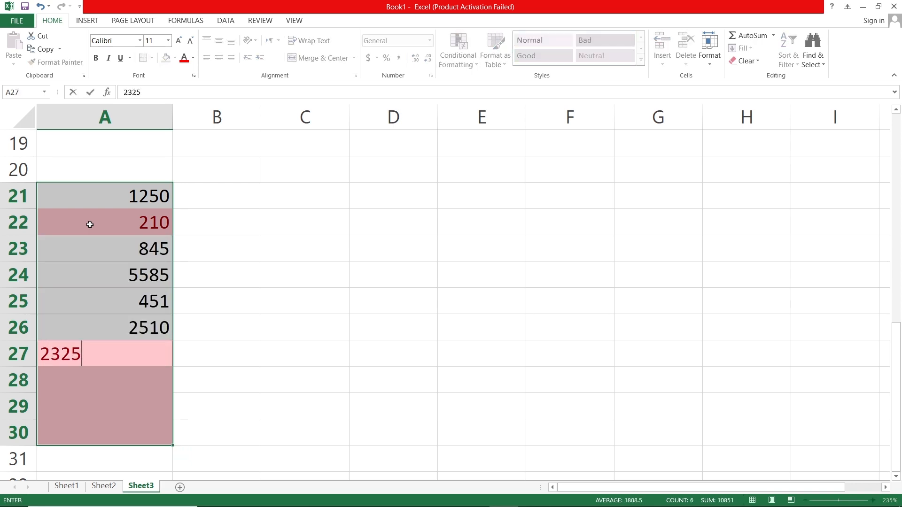
pyautogui.press('Return')
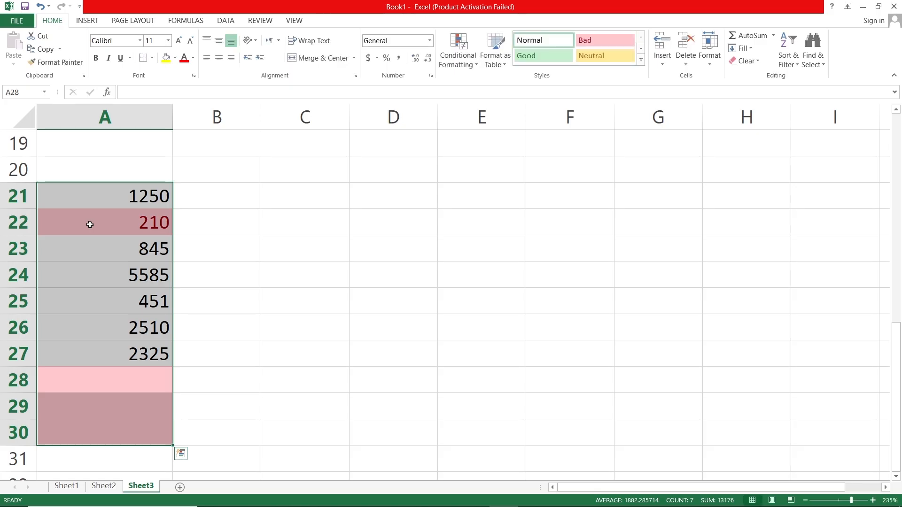
pyautogui.write('299')
pyautogui.press('Return')
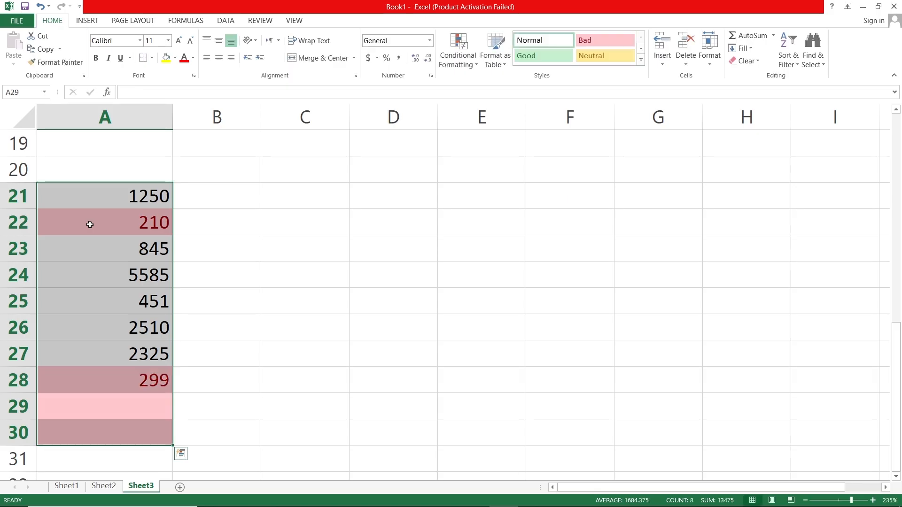
pyautogui.write('12500')
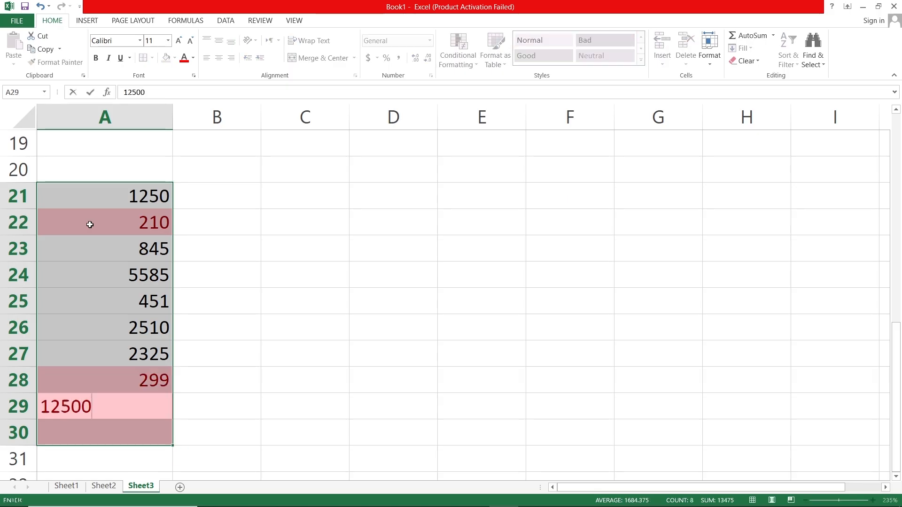
pyautogui.press('Return')
pyautogui.click(369, 238)
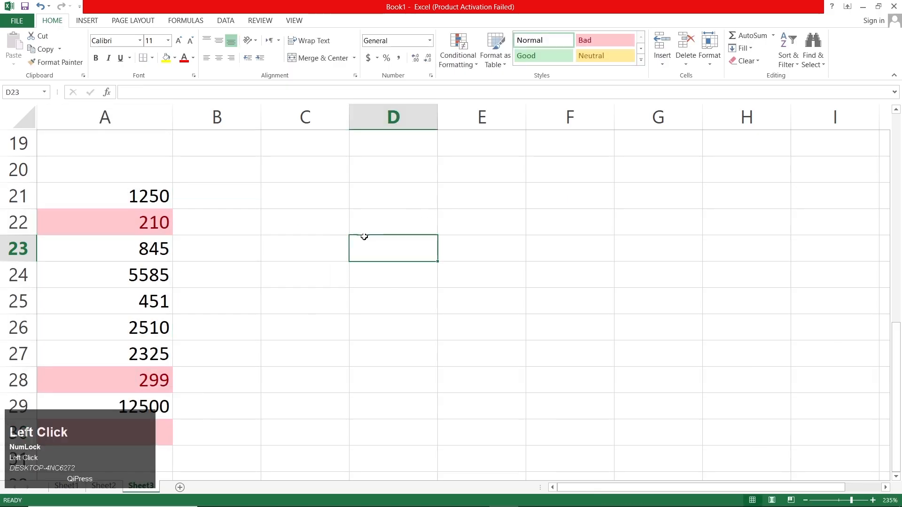
# Apply a Between conditional formatting rule to A41:A50 with limits 150 and 600 and Light Red Fill with Dark Red Text
pyautogui.scroll(-7, 169, 231)
pyautogui.moveTo(107, 171); pyautogui.dragTo(117, 407)
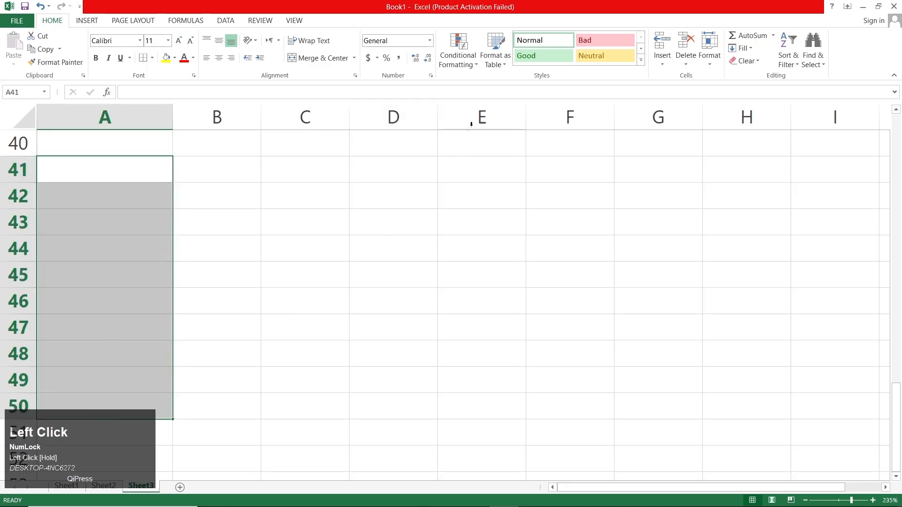
pyautogui.click(468, 56)
pyautogui.moveTo(498, 83)
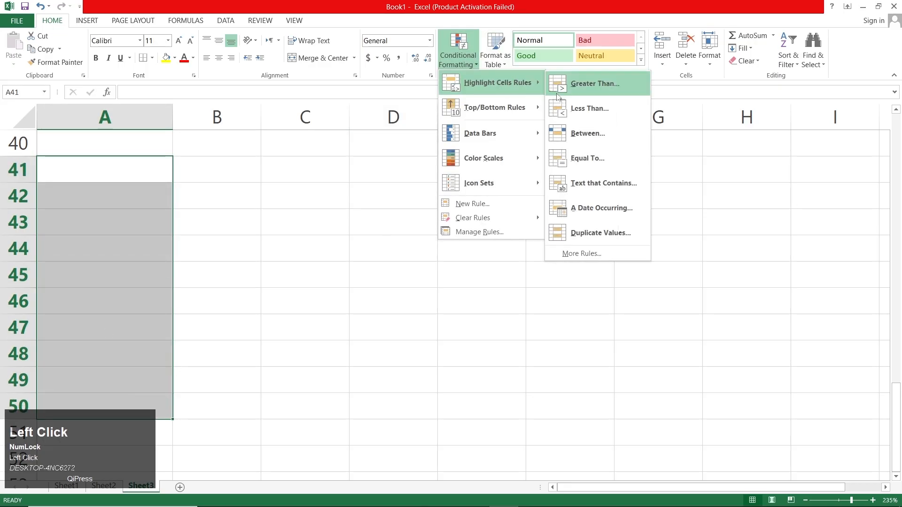
pyautogui.click(588, 125)
pyautogui.moveTo(379, 195); pyautogui.dragTo(395, 186)
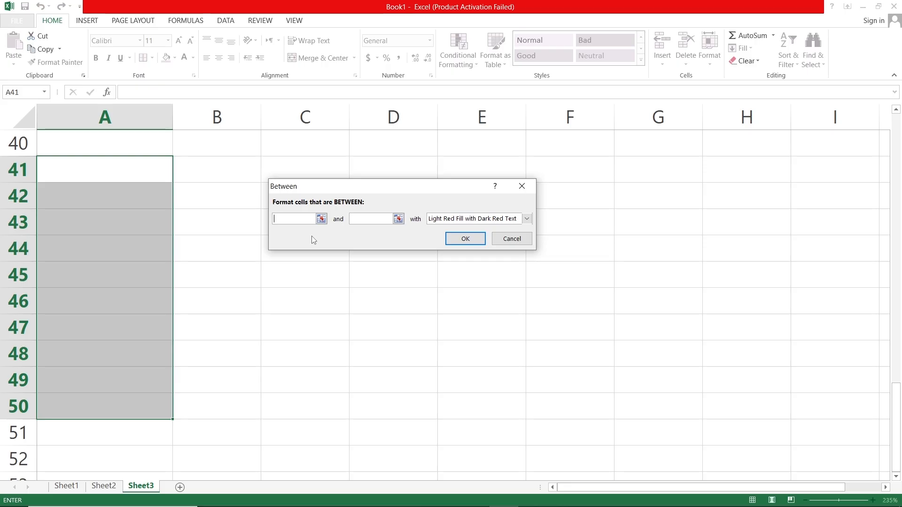
pyautogui.write('150')
pyautogui.click(361, 218)
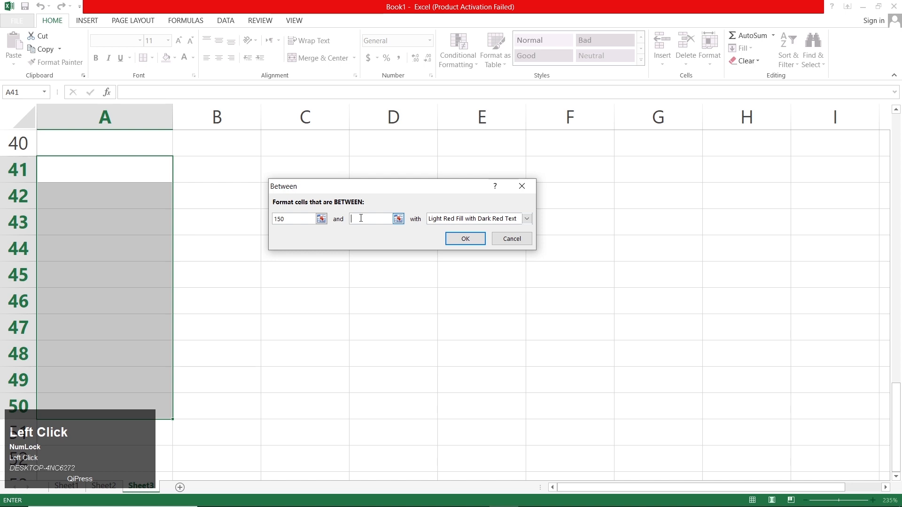
pyautogui.write('600')
pyautogui.click(463, 239)
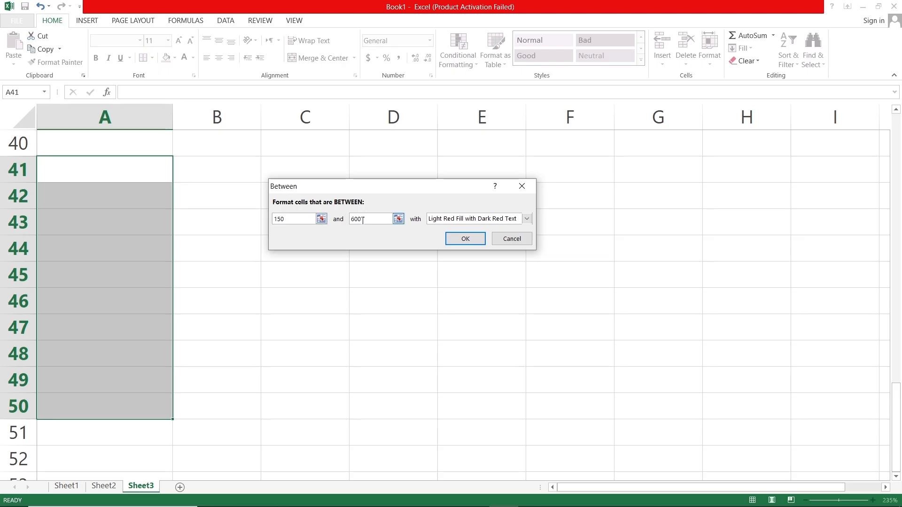
pyautogui.click(465, 239)
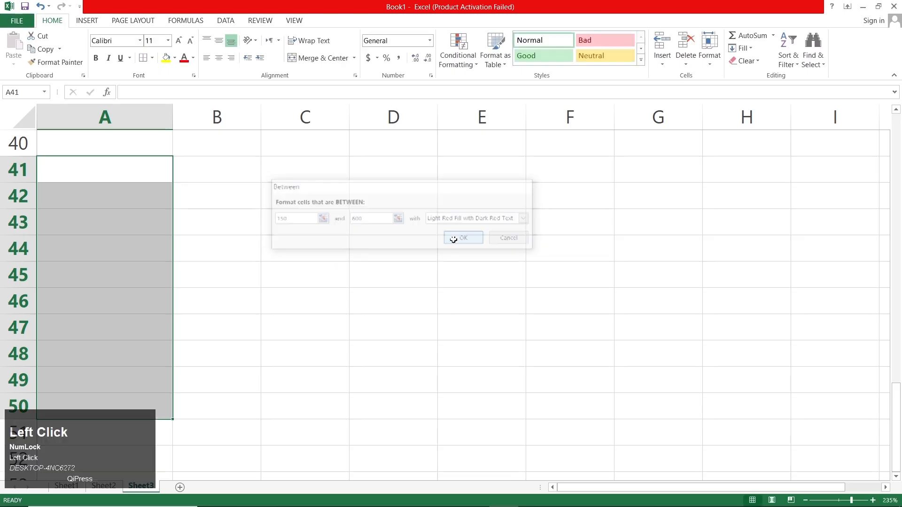
# Enter the values 111640, 21, 150, 149 and 151 down cells A41:A45
pyautogui.write('111640')
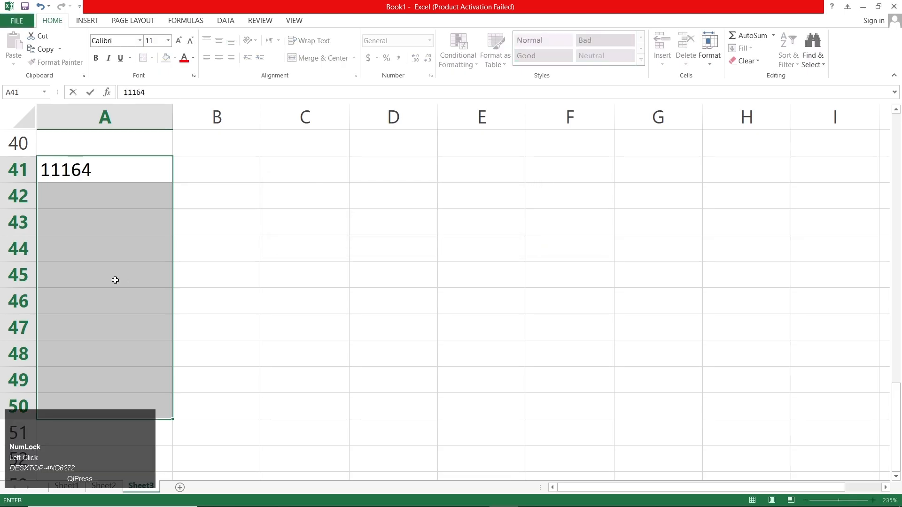
pyautogui.press('Return')
pyautogui.write('21')
pyautogui.press('Return')
pyautogui.write('150')
pyautogui.press('Return')
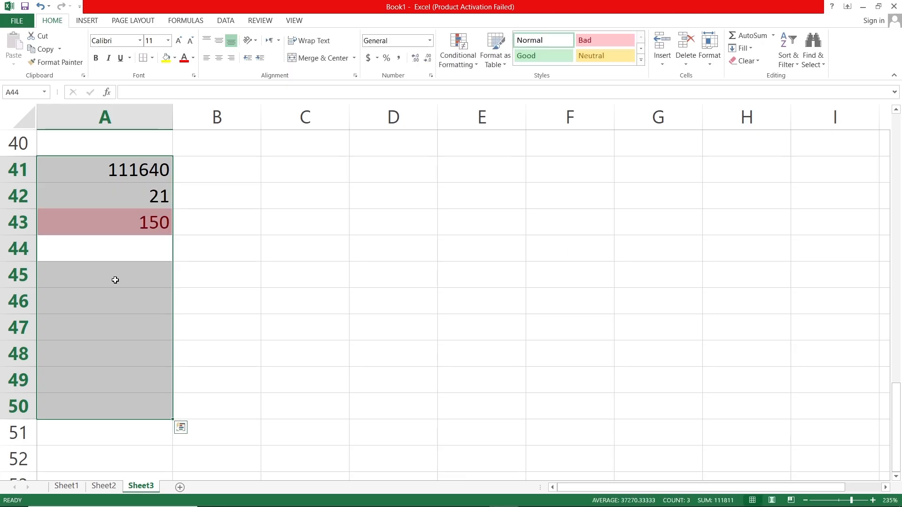
pyautogui.write('149')
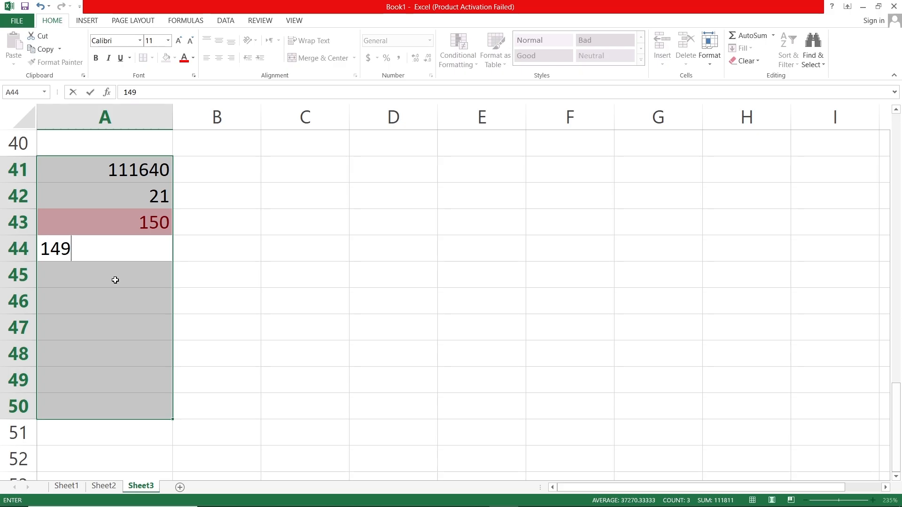
pyautogui.press('Return')
pyautogui.write('1')
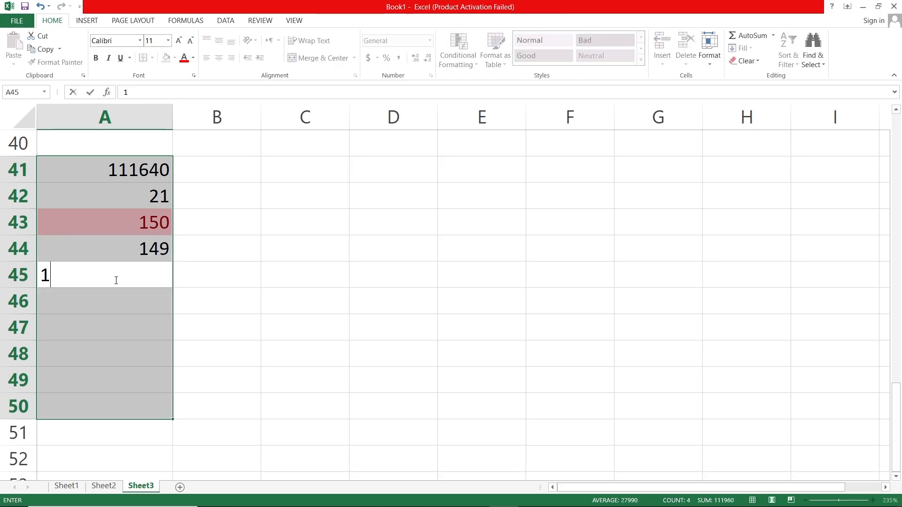
pyautogui.write('51')
pyautogui.press('Return')
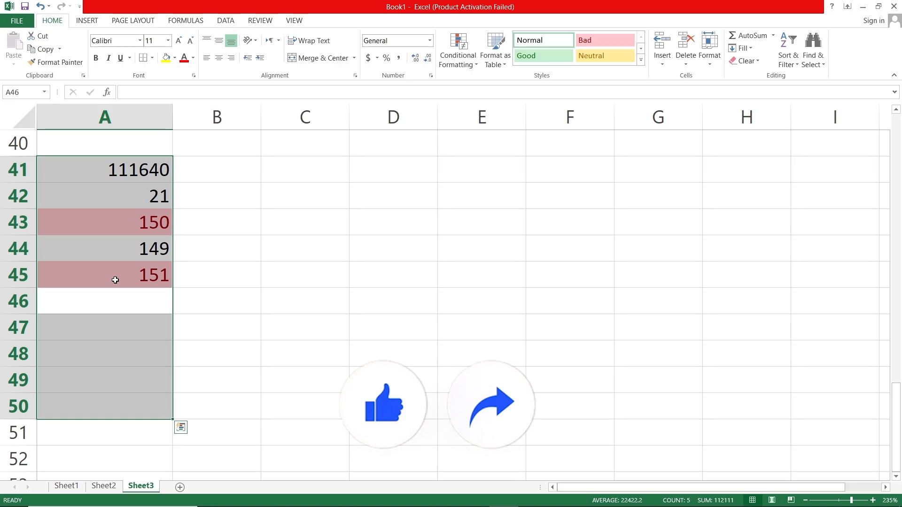
# Continue the column with the values 599, 25410 and 1 in cells A46:A48
pyautogui.write('6')
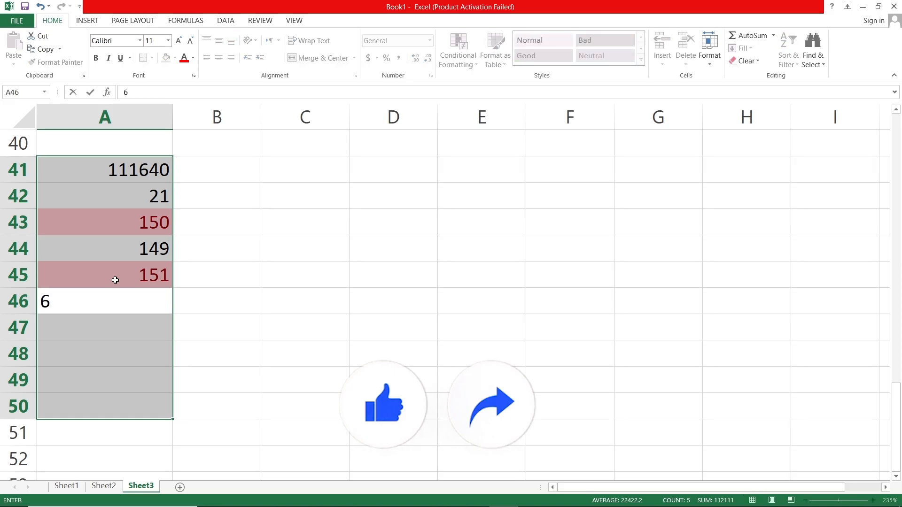
pyautogui.press('BackSpace')
pyautogui.write('599')
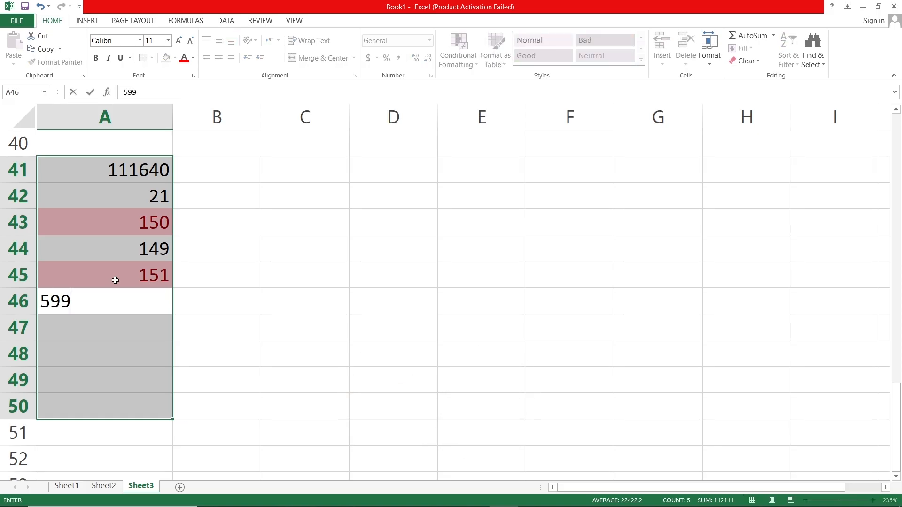
pyautogui.press('Return')
pyautogui.write('25410')
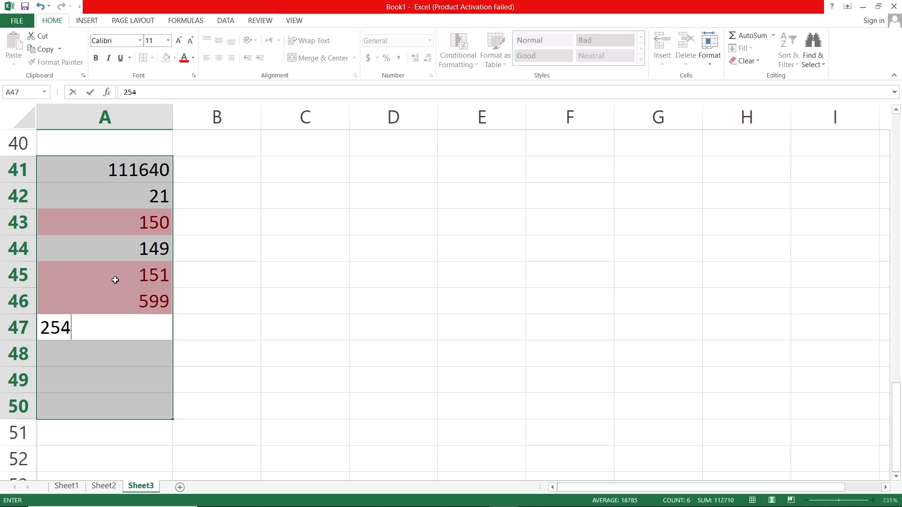
pyautogui.press('Return')
pyautogui.write('1')
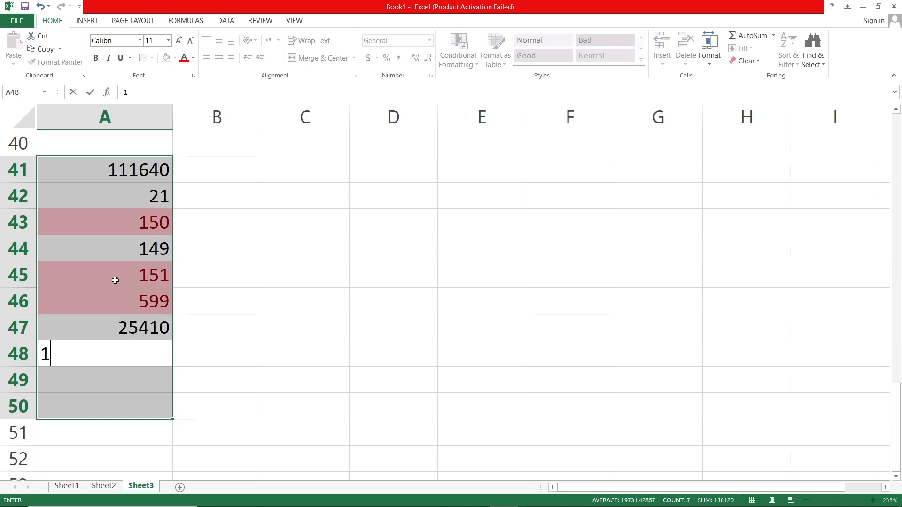
pyautogui.press('Return')
pyautogui.click(248, 283)
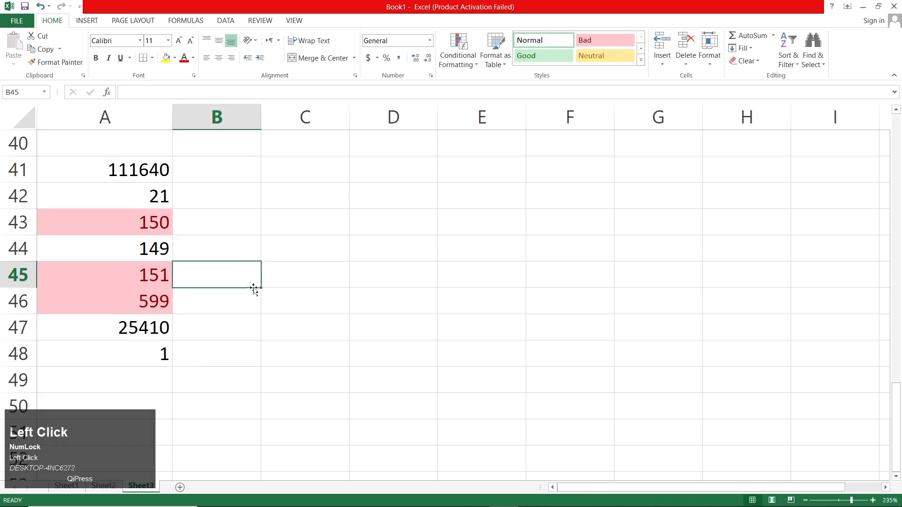
# Apply an Equal To conditional formatting rule to A76:A83 with value 255 and Light Red Fill with Dark Red Text
pyautogui.scroll(-11, 199, 286)
pyautogui.moveTo(94, 232); pyautogui.dragTo(101, 397)
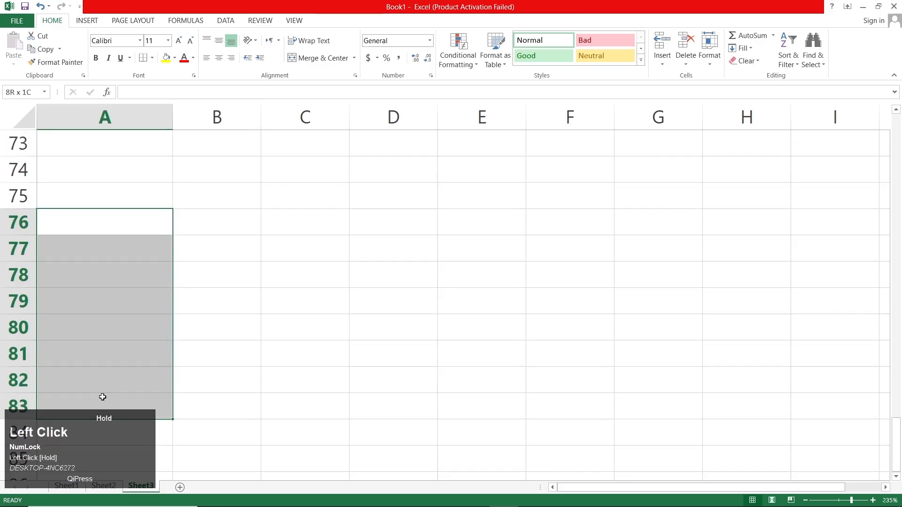
pyautogui.click(458, 56)
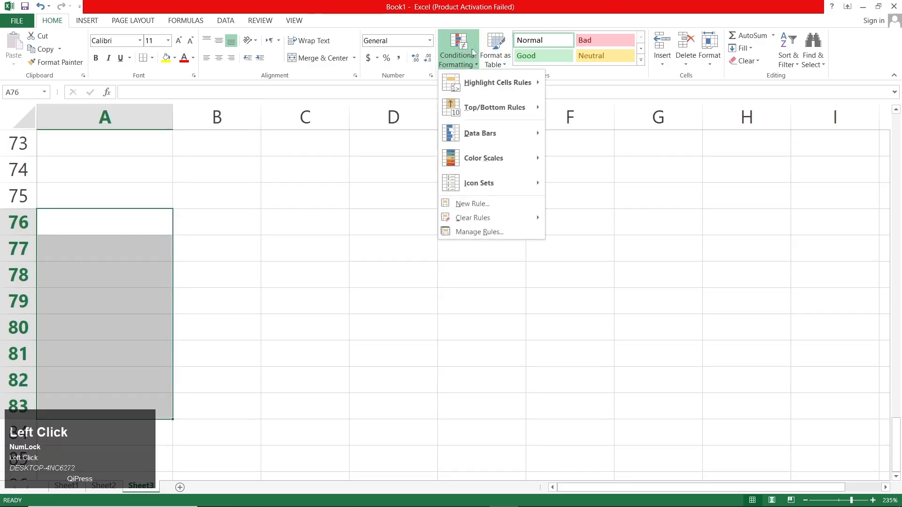
pyautogui.moveTo(474, 94)
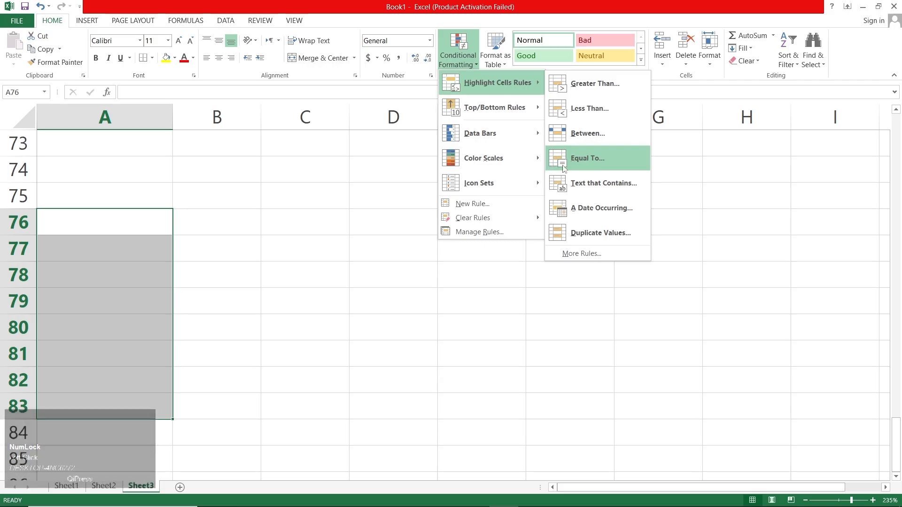
pyautogui.click(593, 158)
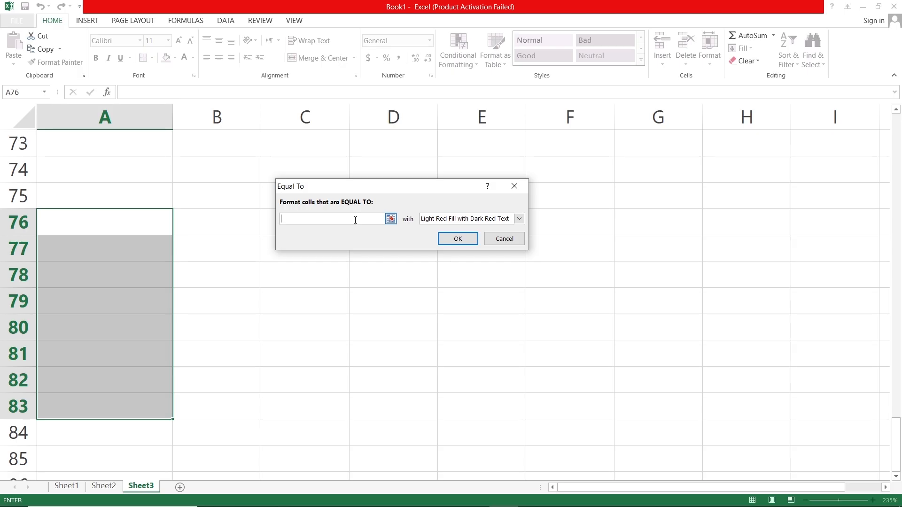
pyautogui.write('255')
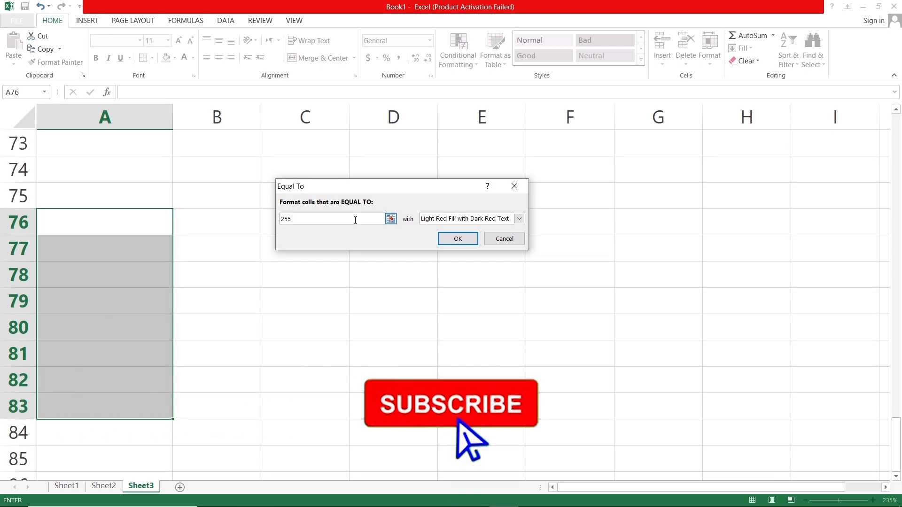
pyautogui.click(458, 239)
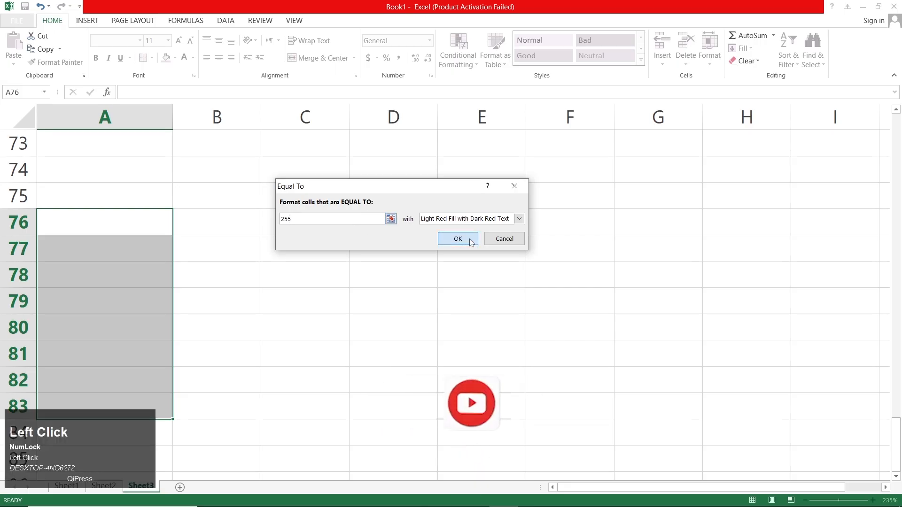
# Test the Equal To rule by entering 1640, 362, 152 and 255 down cells A76:A79
pyautogui.write('1640')
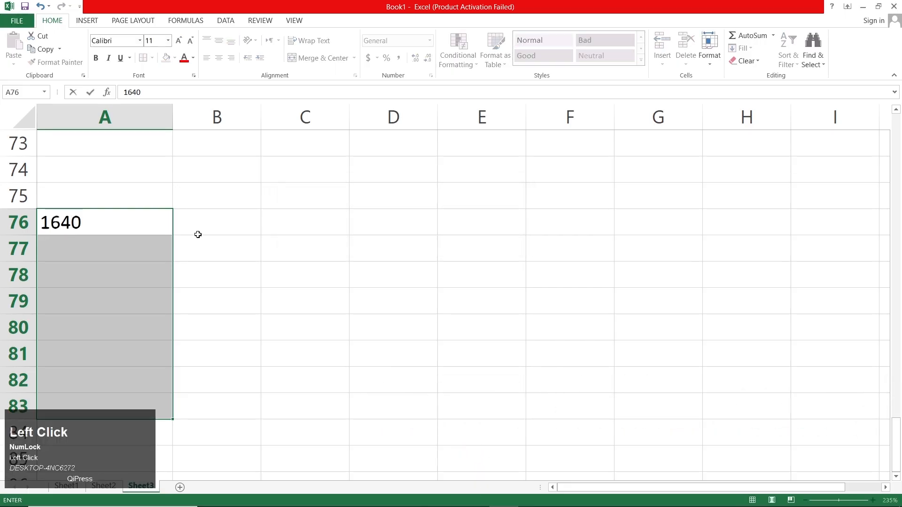
pyautogui.press('Return')
pyautogui.write('362')
pyautogui.press('Return')
pyautogui.write('152')
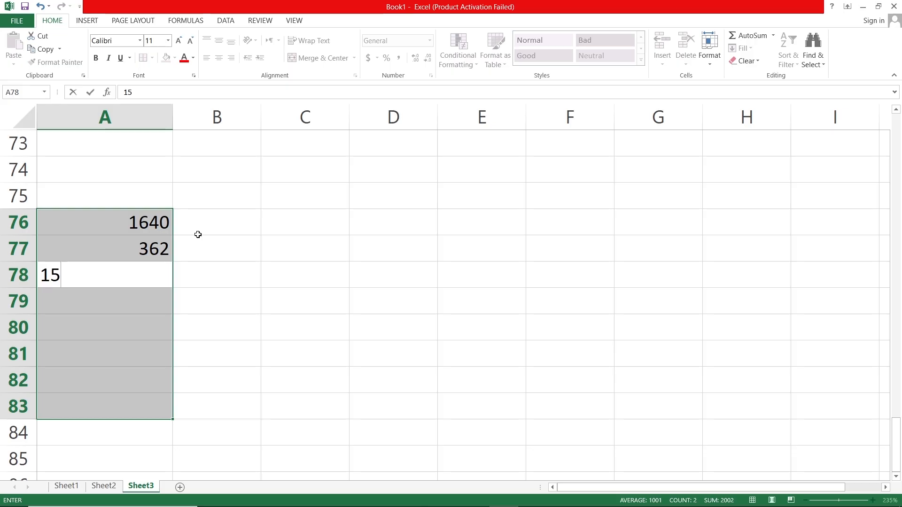
pyautogui.press('Return')
pyautogui.write('255')
pyautogui.press('Return')
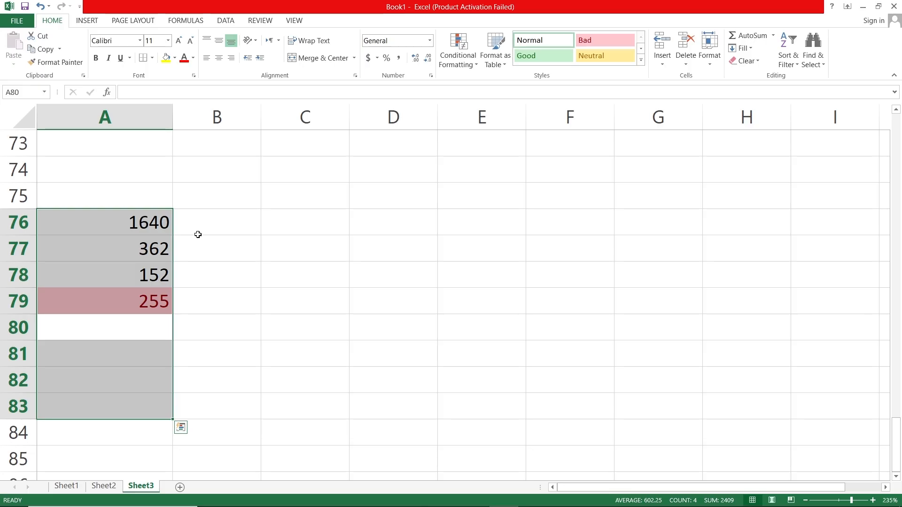
pyautogui.click(196, 250)
# Apply a Text That Contains rule to A109:A115 for a sample first name, with Light Red Fill with Dark Red Text
pyautogui.scroll(-11, 185, 258)
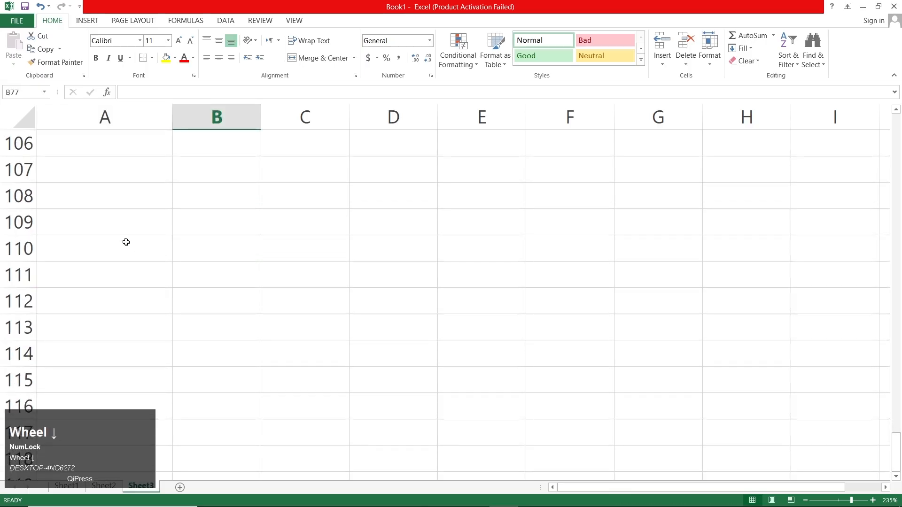
pyautogui.moveTo(103, 231); pyautogui.dragTo(97, 370)
pyautogui.click(458, 52)
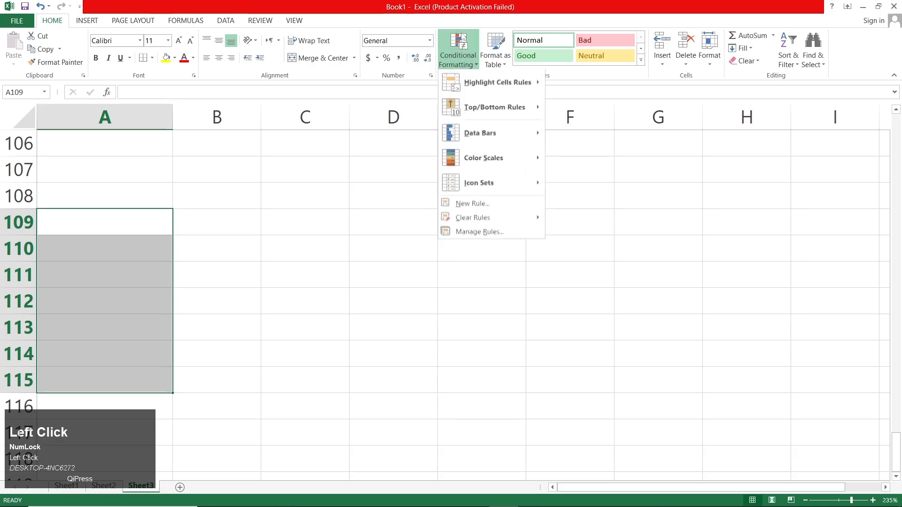
pyautogui.moveTo(471, 85)
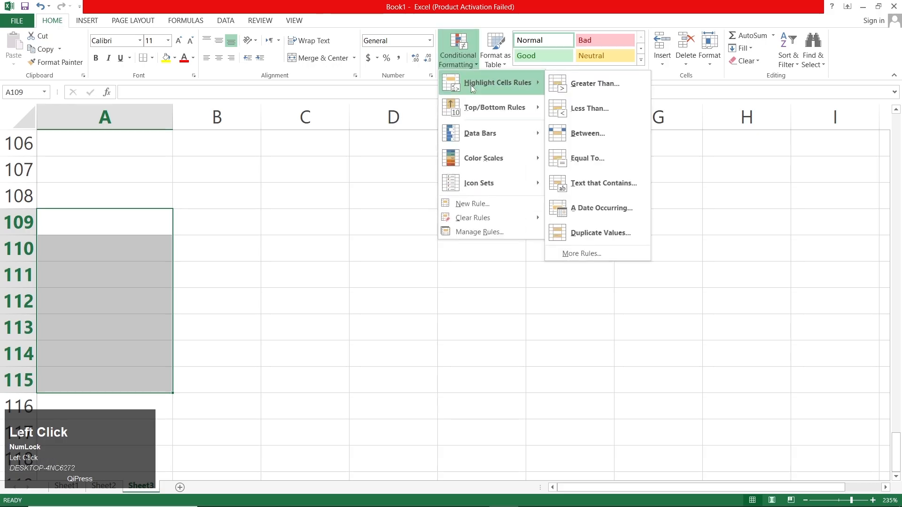
pyautogui.click(612, 196)
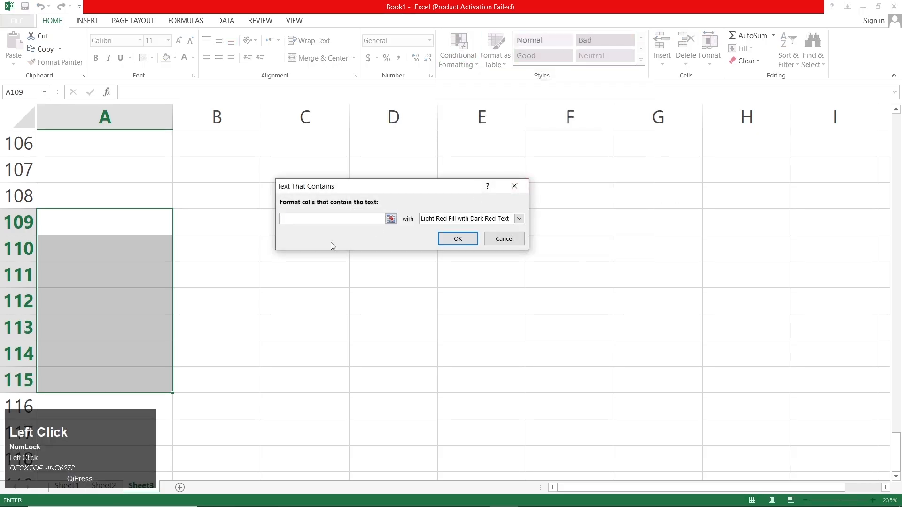
pyautogui.write('mia')
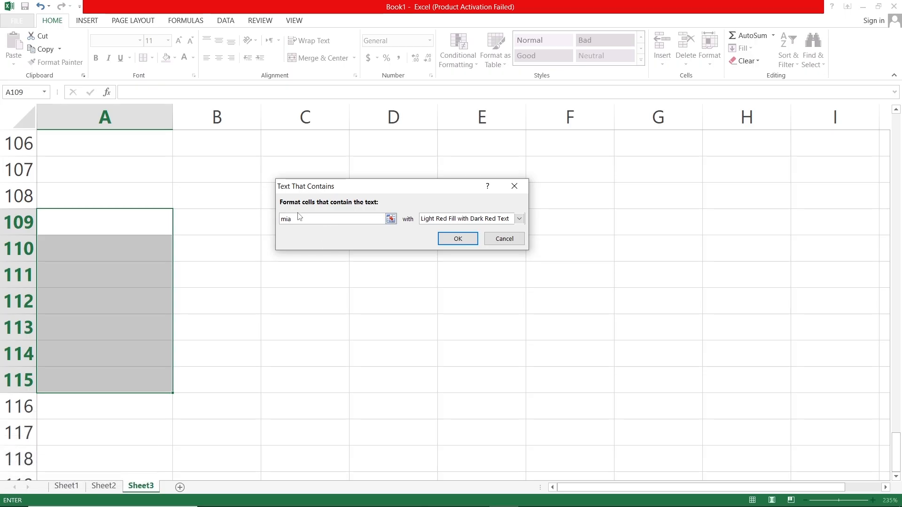
pyautogui.click(458, 242)
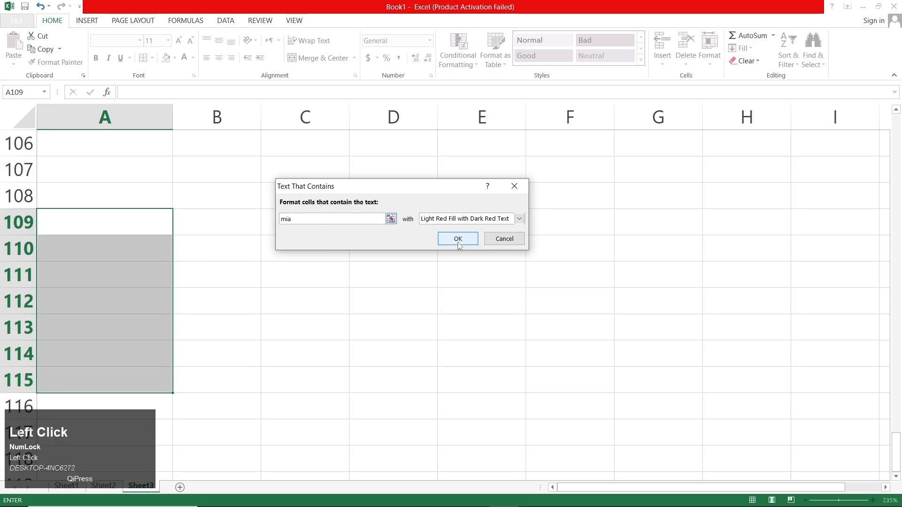
# Fill A109:A113 with a different first name, abc, def, ji and the first name used in the text rule
pyautogui.write('john')
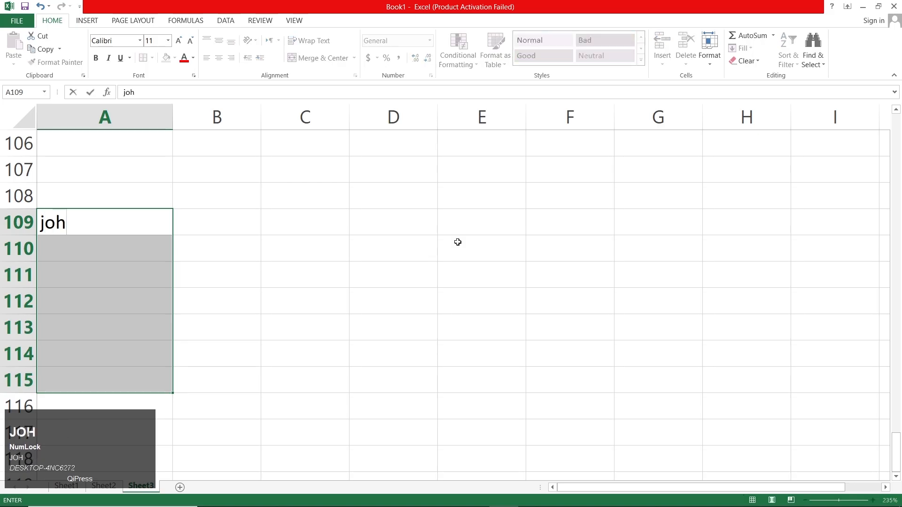
pyautogui.press('Return')
pyautogui.write('abc')
pyautogui.press('Return')
pyautogui.write('def')
pyautogui.press('Return')
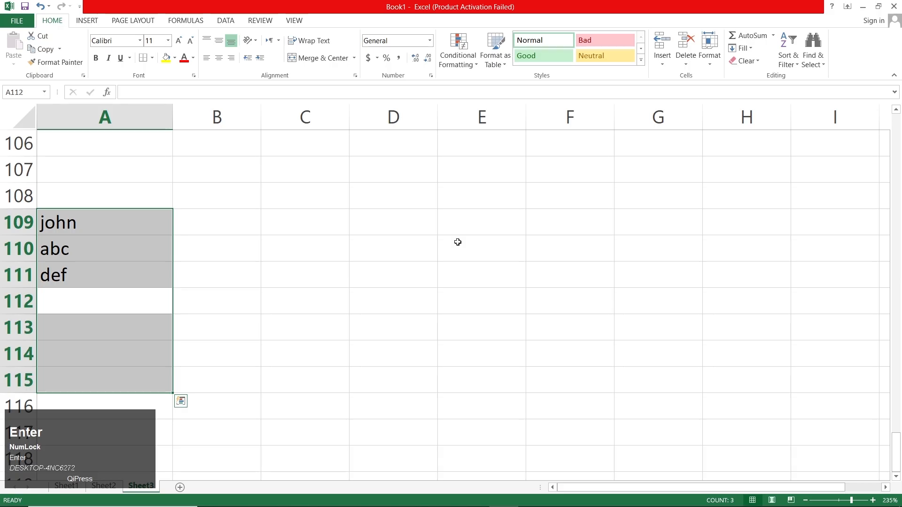
pyautogui.write('ji')
pyautogui.press('Return')
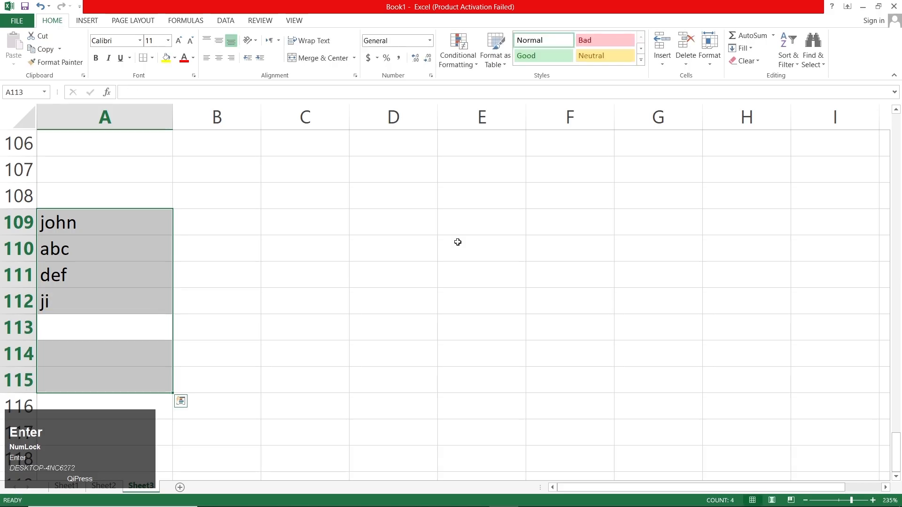
pyautogui.write('mia')
pyautogui.press('Return')
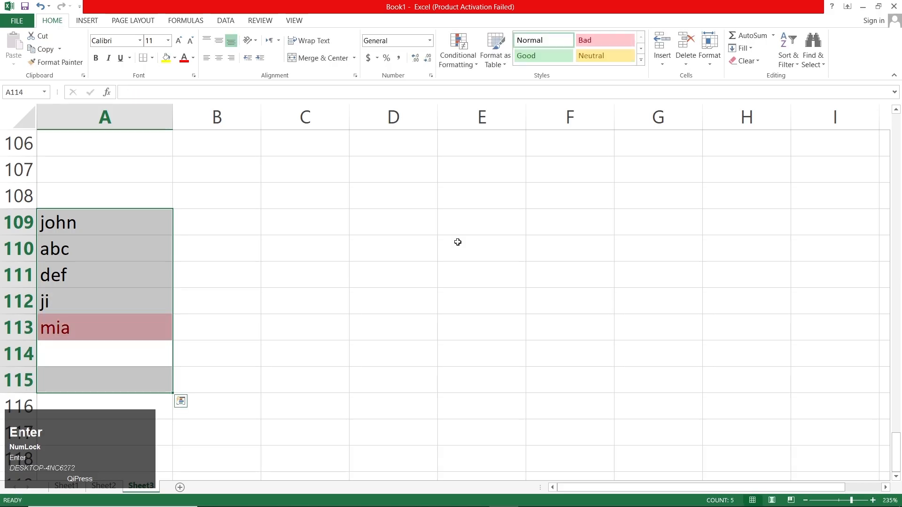
# Apply an A Date Occurring rule to A127:A132 for Yesterday, with Light Red Fill with Dark Red Text
pyautogui.click(413, 259)
pyautogui.scroll(-6, 227, 269)
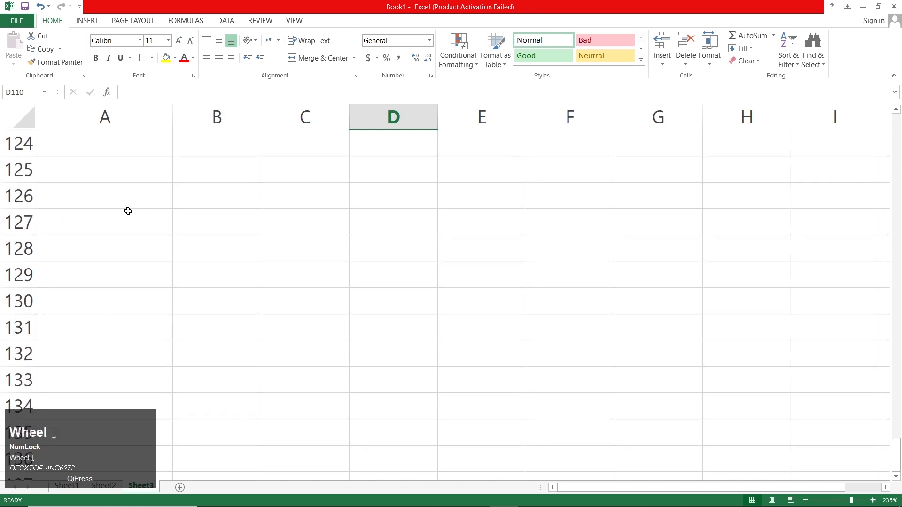
pyautogui.moveTo(119, 218); pyautogui.dragTo(114, 379)
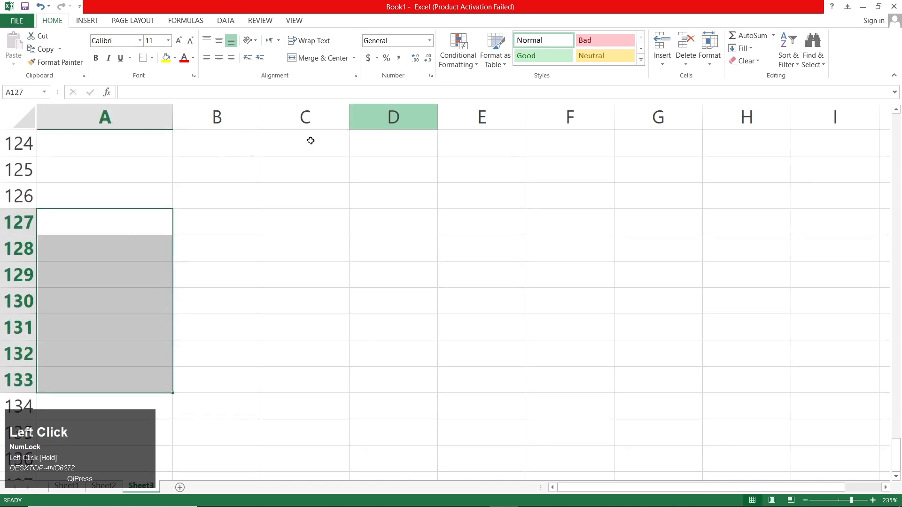
pyautogui.moveTo(116, 221); pyautogui.dragTo(113, 354)
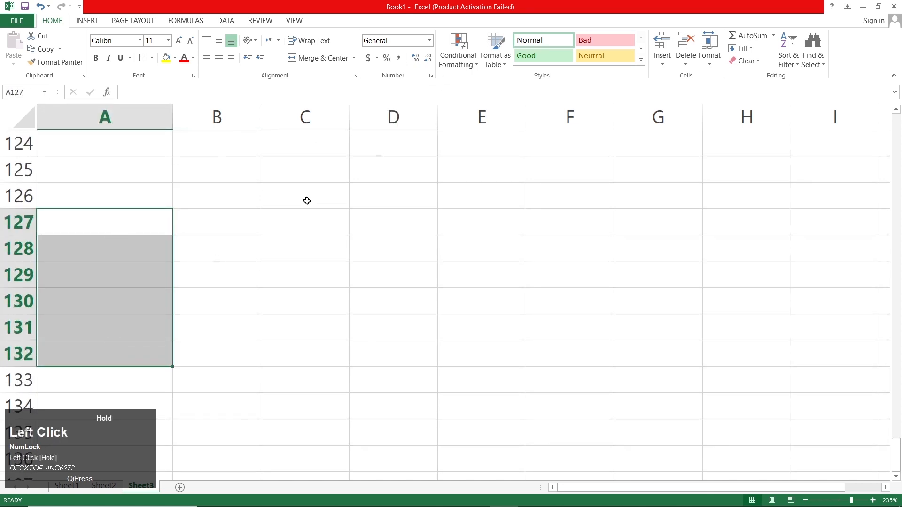
pyautogui.click(467, 64)
pyautogui.moveTo(498, 83)
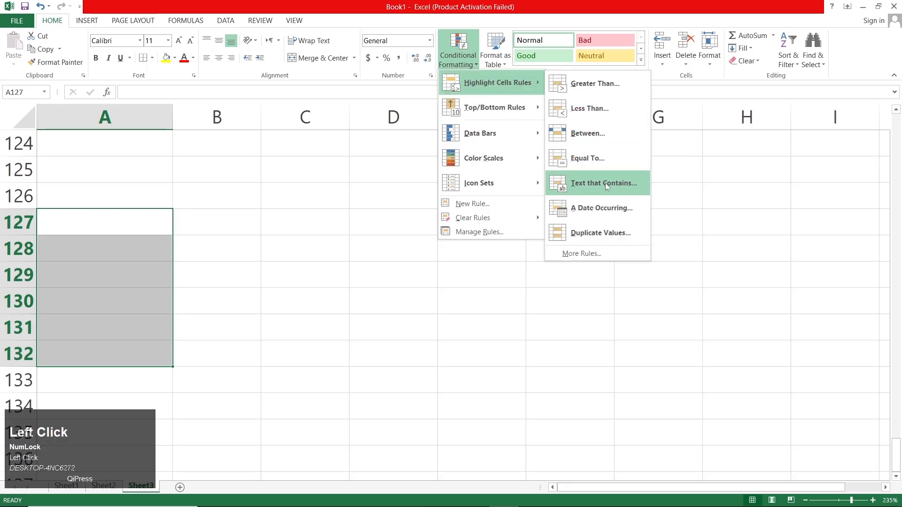
pyautogui.click(606, 208)
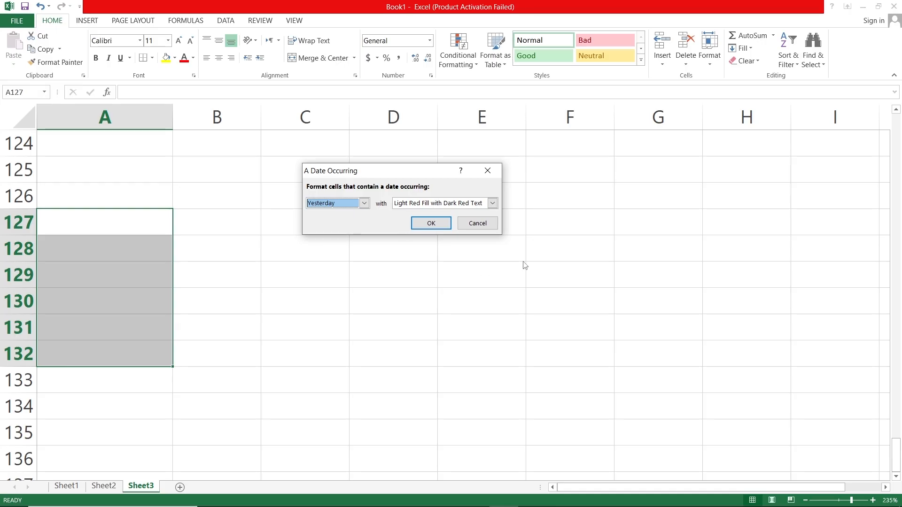
pyautogui.moveTo(854, 503)
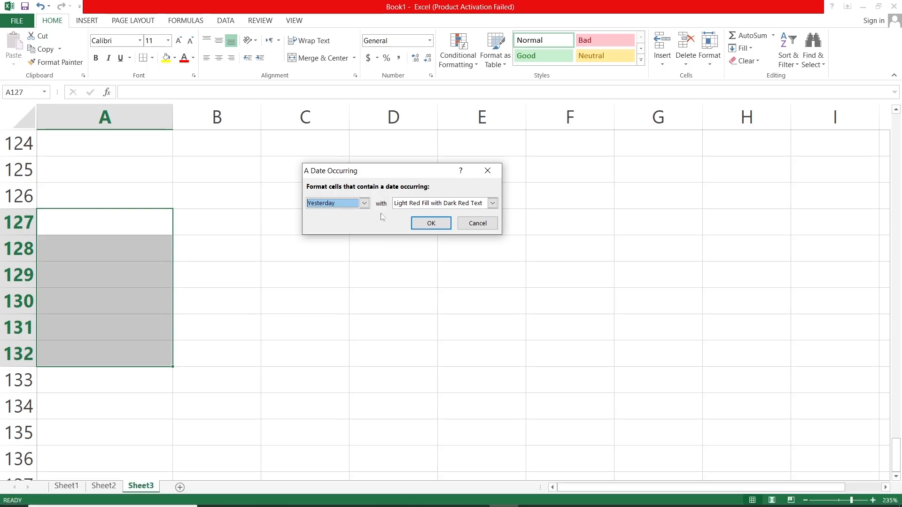
pyautogui.click(417, 224)
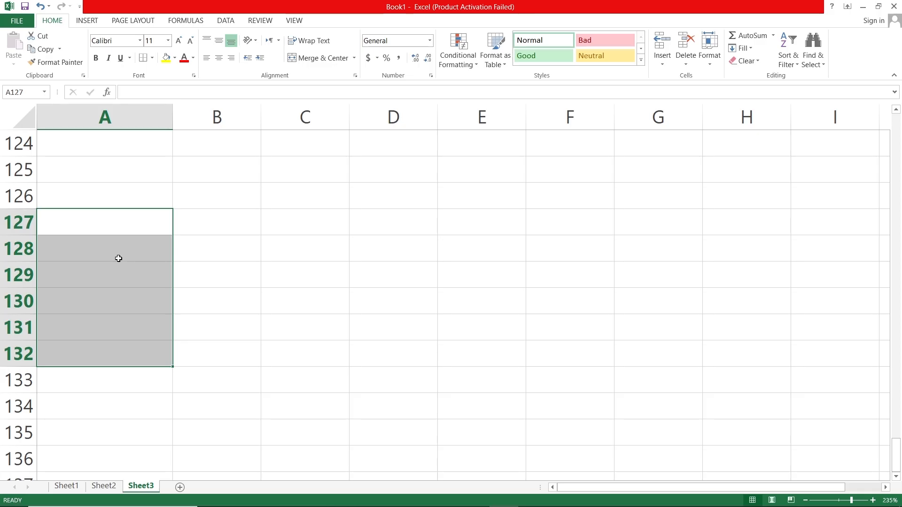
# Enter the dates 03/01/2025 and 04/01/2025 in cells A127 and A128
pyautogui.write('0')
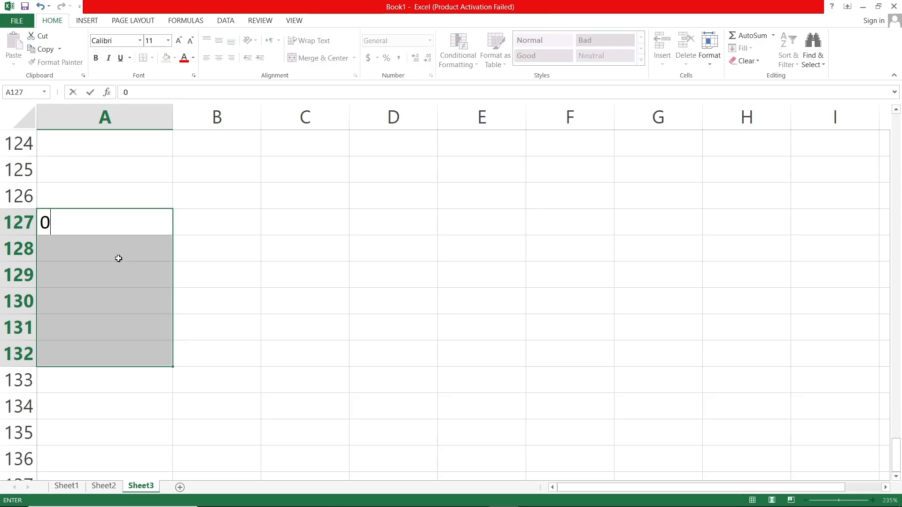
pyautogui.write('3/01/2025')
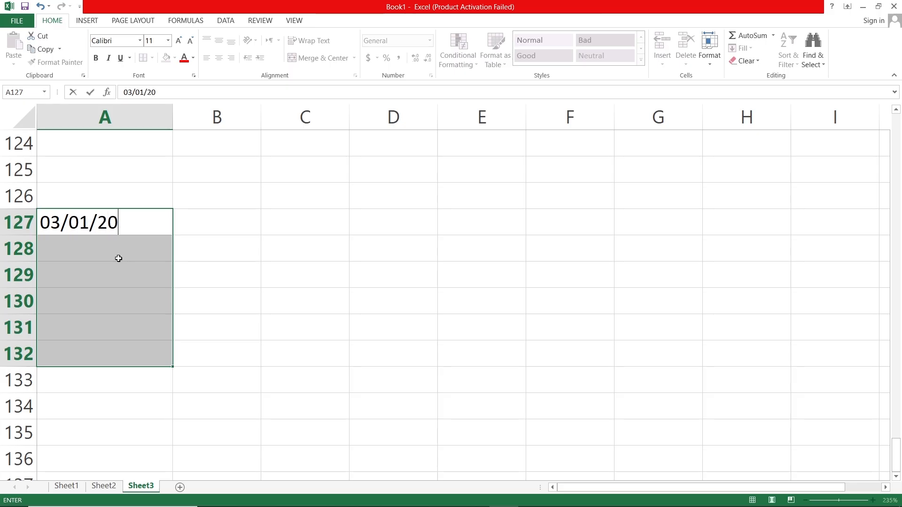
pyautogui.press('Return')
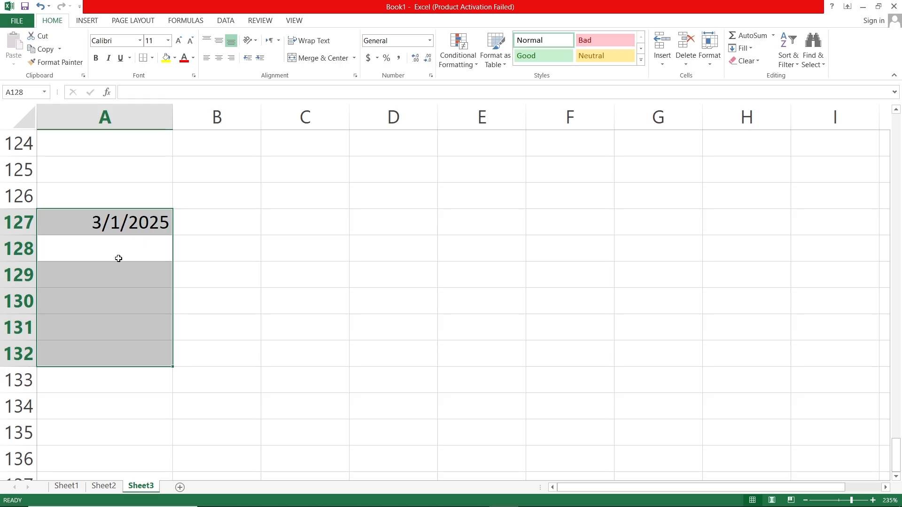
pyautogui.write('04/')
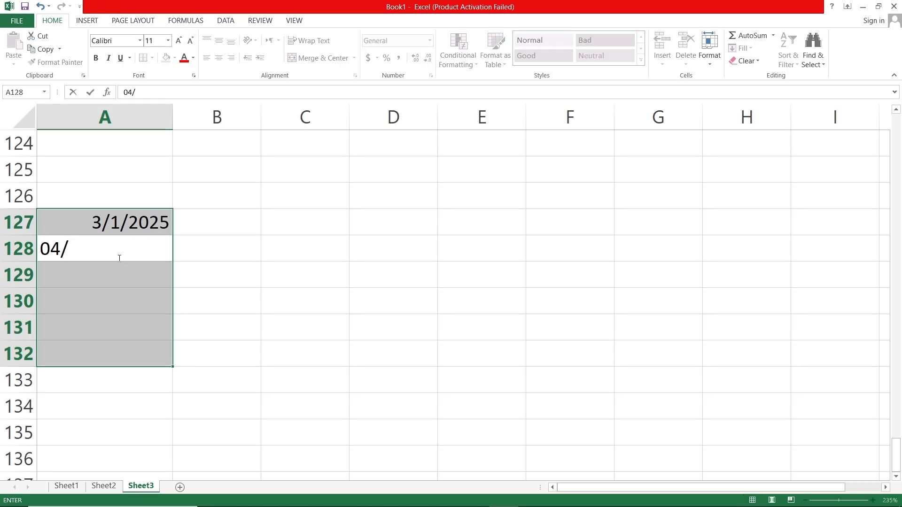
pyautogui.write('01/205')
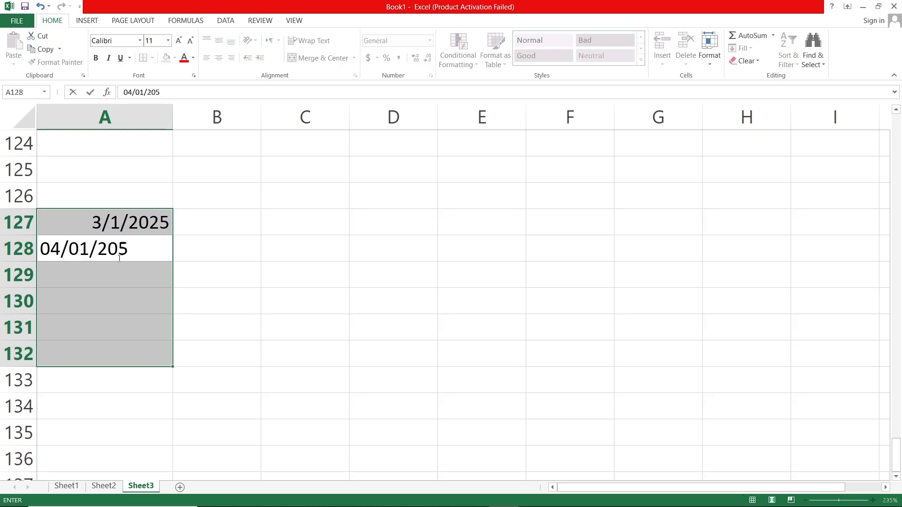
pyautogui.press('BackSpace')
pyautogui.write('25')
pyautogui.press('Return')
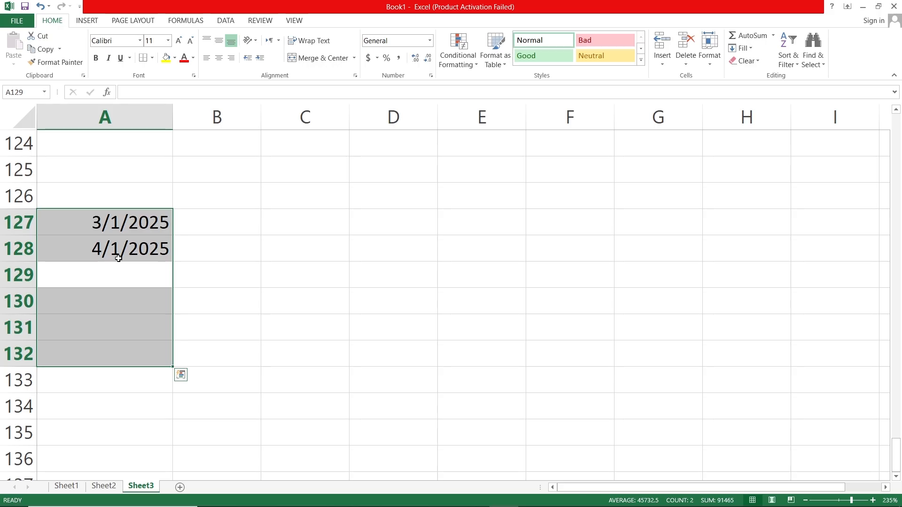
# Enter the date 01/03/2025 in cell A129 to test the date rule
pyautogui.write('03')
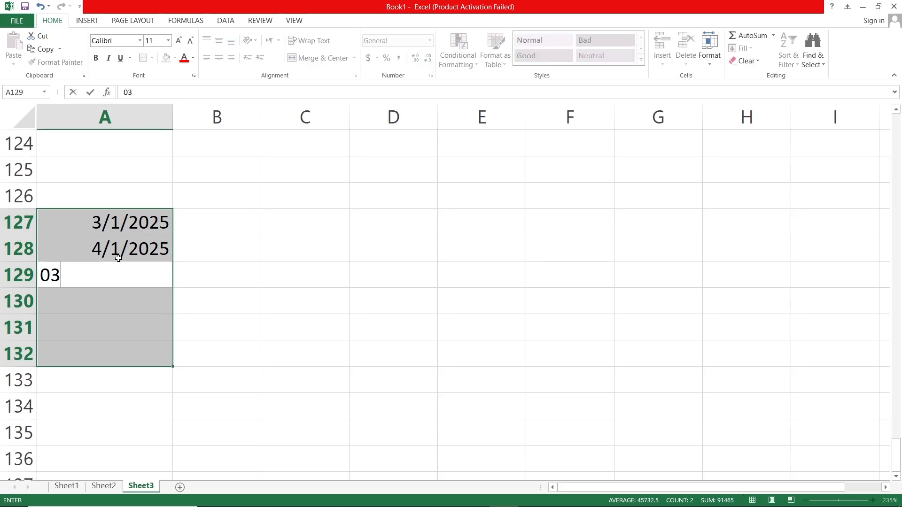
pyautogui.press('BackSpace')
pyautogui.write('1/03/2025')
pyautogui.press('Return')
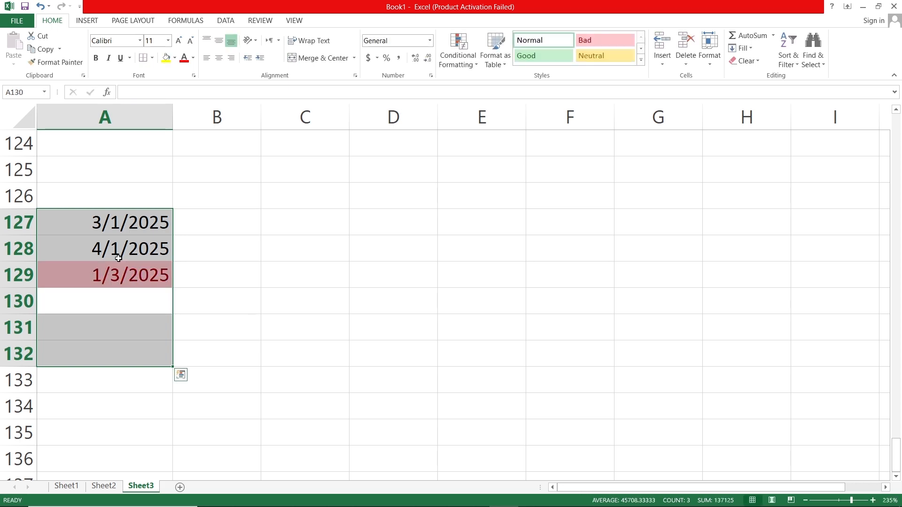
pyautogui.click(239, 301)
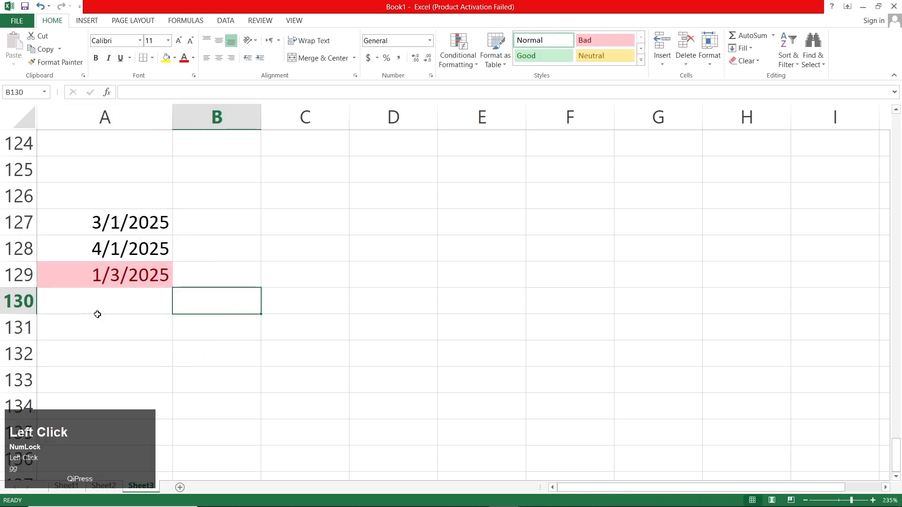
# Apply a Duplicate Values rule to A148:A155 with Light Red Fill with Dark Red Text
pyautogui.scroll(-7, 107, 276)
pyautogui.moveTo(106, 222); pyautogui.dragTo(144, 405)
pyautogui.click(458, 54)
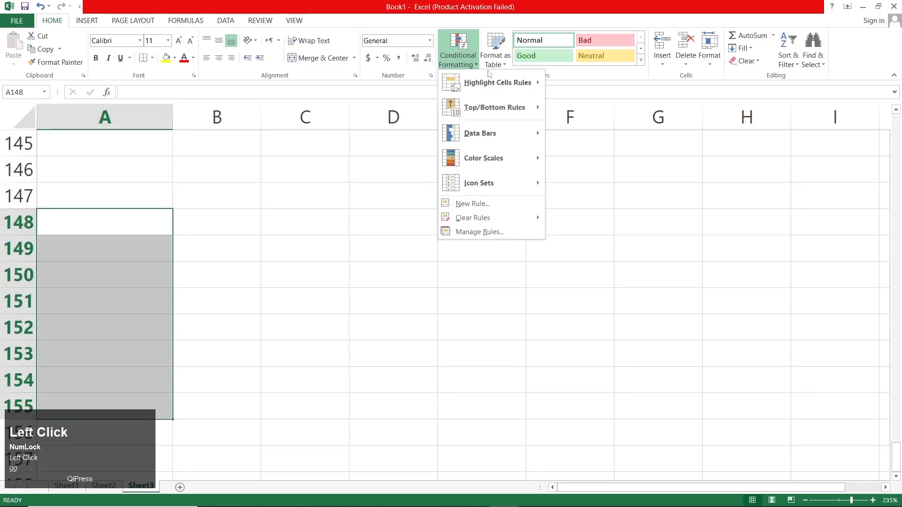
pyautogui.moveTo(498, 83)
pyautogui.click(616, 233)
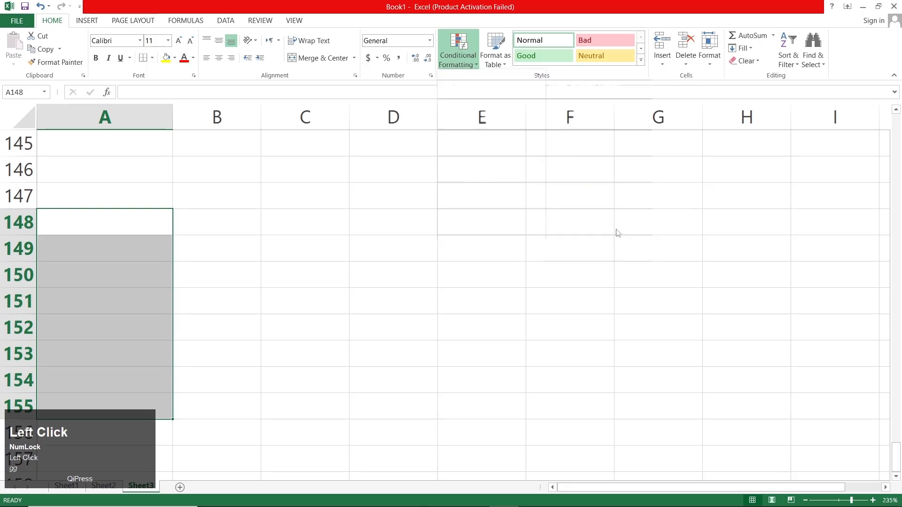
pyautogui.click(416, 223)
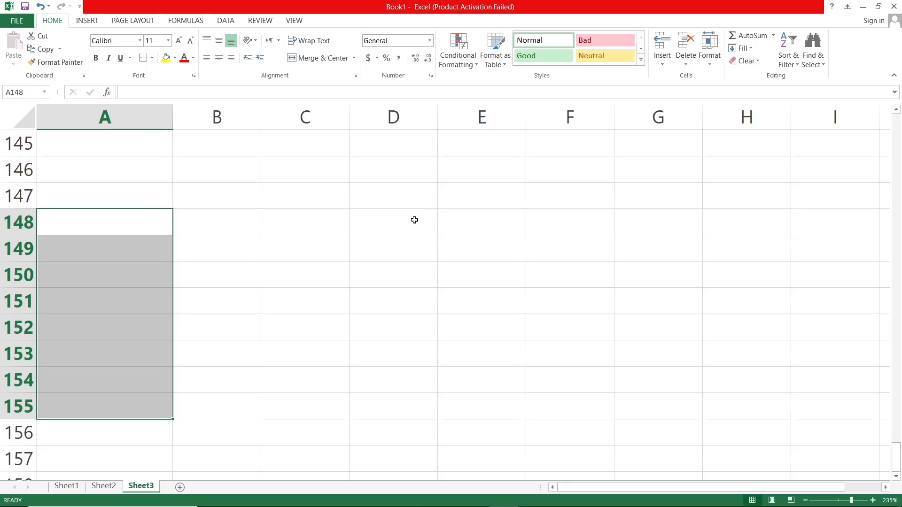
# Test the duplicate rule by filling A148:A151 with a first name, a different first name, abc and the first name again
pyautogui.write('mia')
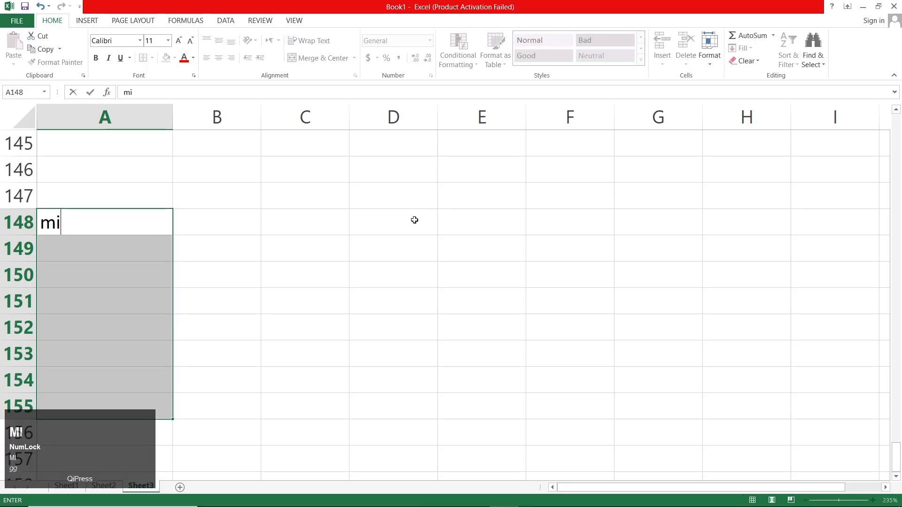
pyautogui.press('Return')
pyautogui.write('john')
pyautogui.press('Return')
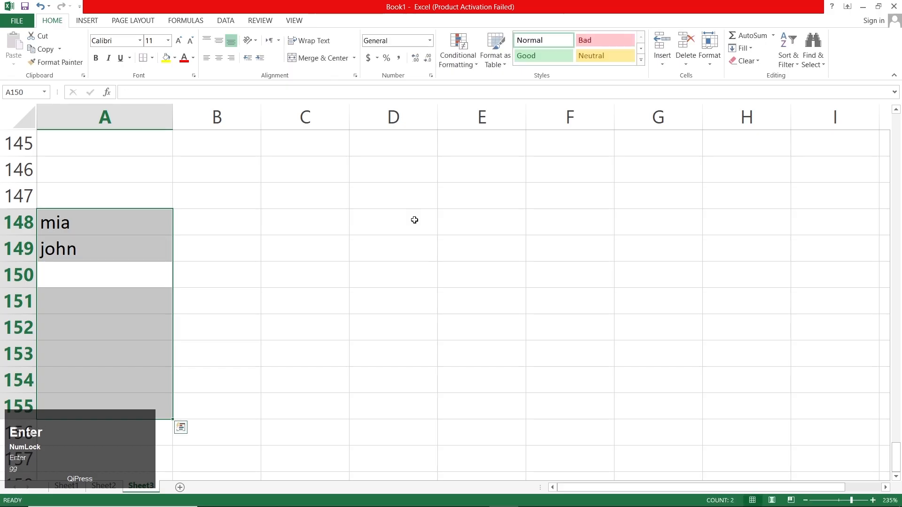
pyautogui.write('abc')
pyautogui.press('Return')
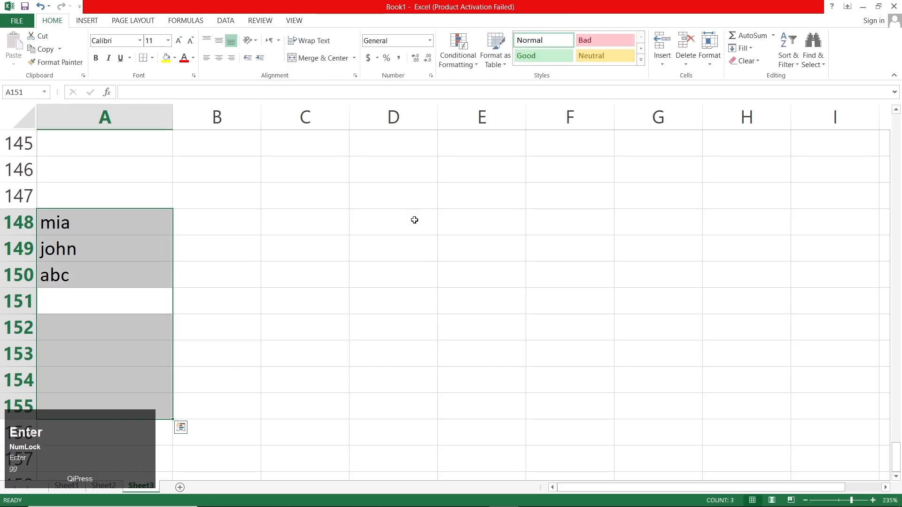
pyautogui.write('mia')
pyautogui.press('Return')
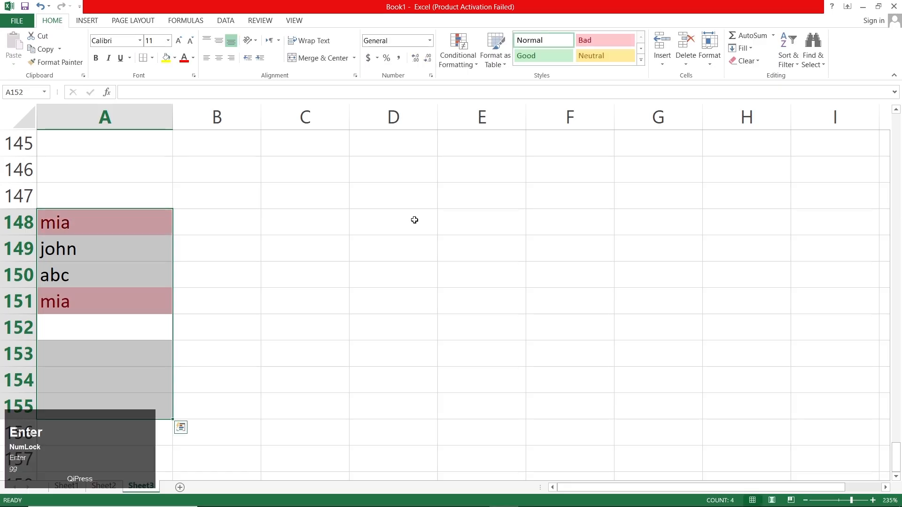
pyautogui.click(321, 281)
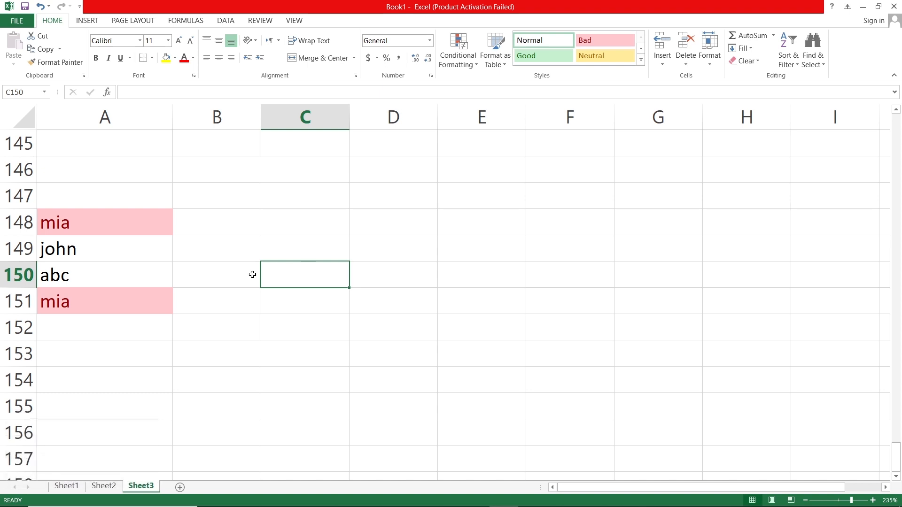
pyautogui.scroll(-6, 239, 276)
pyautogui.moveTo(132, 212); pyautogui.dragTo(139, 369)
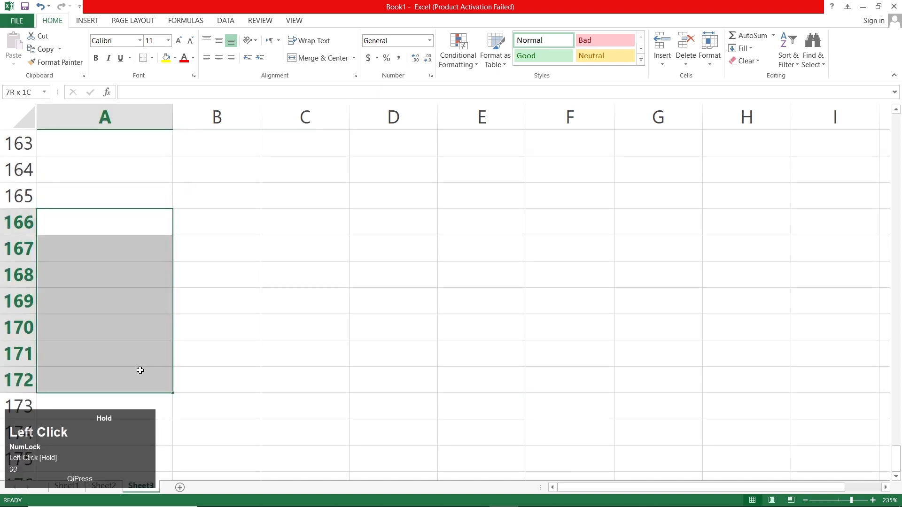
pyautogui.click(457, 61)
pyautogui.moveTo(506, 118)
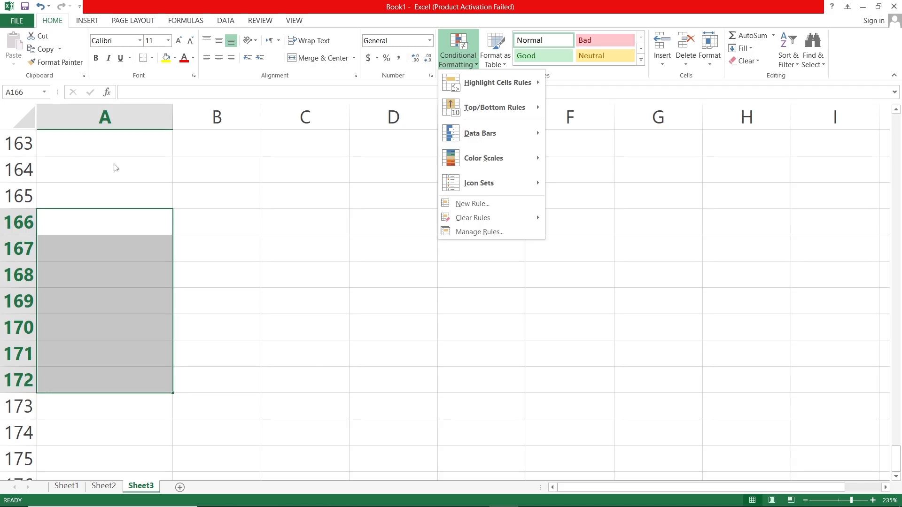
pyautogui.moveTo(104, 143); pyautogui.dragTo(111, 324)
pyautogui.click(106, 287)
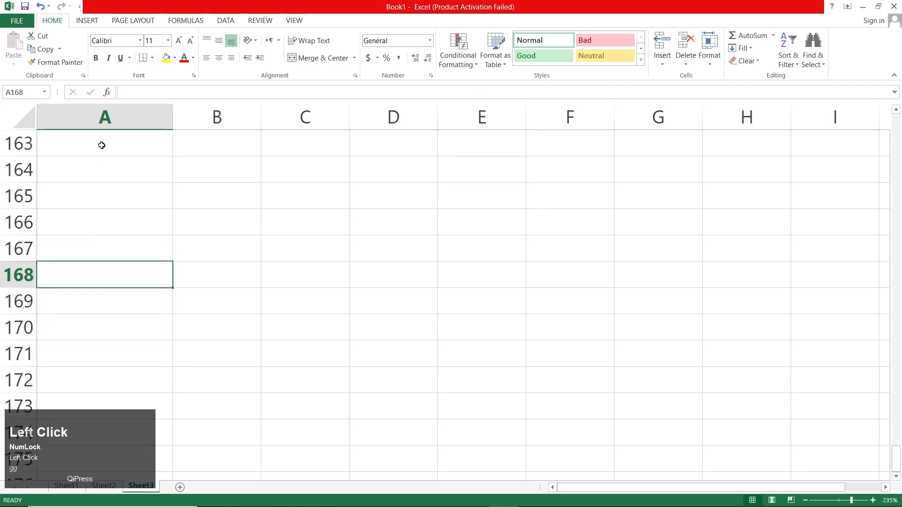
# Apply a Top 10 Items rule to A163:A170, reduced to the top 5, with Light Red Fill with Dark Red Text
pyautogui.moveTo(101, 143); pyautogui.dragTo(108, 328)
pyautogui.click(458, 52)
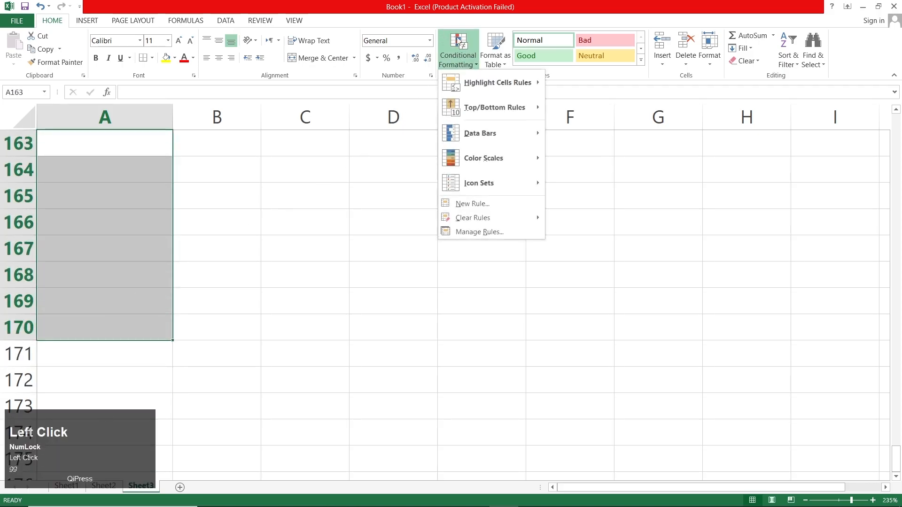
pyautogui.click(594, 109)
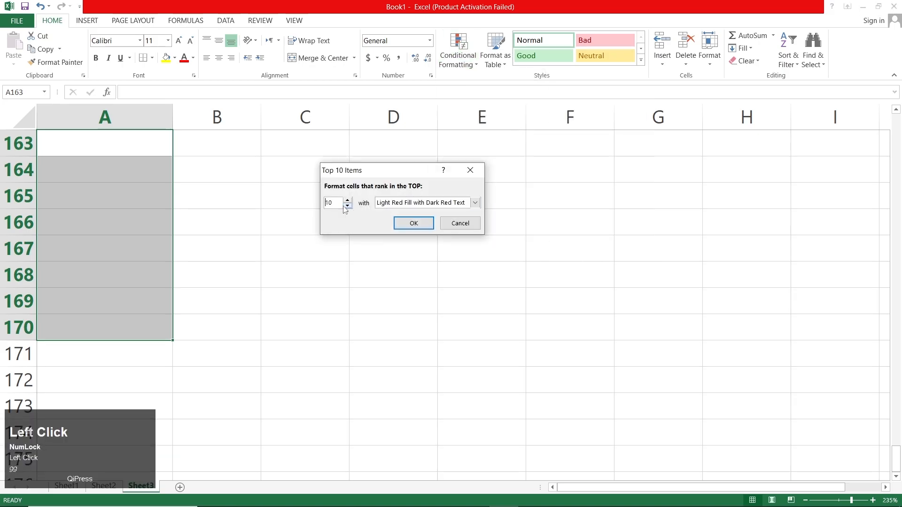
pyautogui.click(347, 206)
pyautogui.click(347, 206)
pyautogui.click(413, 223)
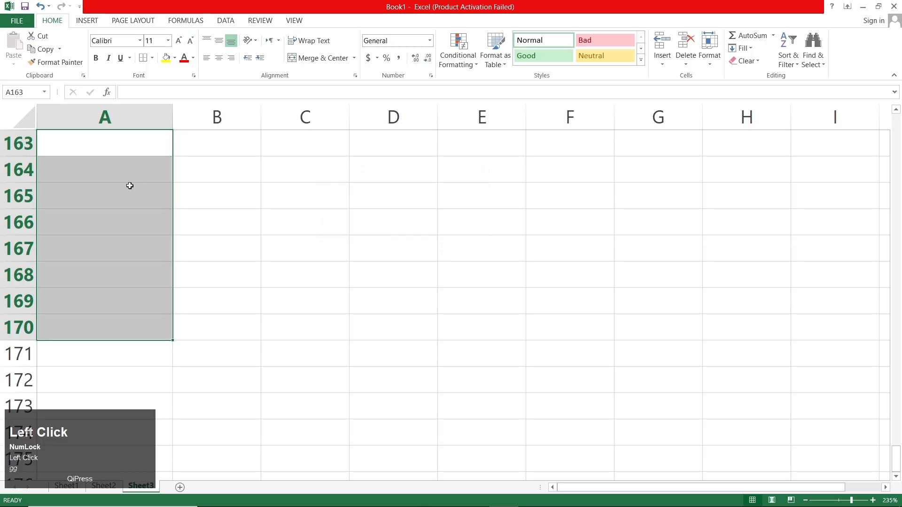
# Enter 10, 20, 30 and 40 down cells A163:A166
pyautogui.write('10')
pyautogui.press('Return')
pyautogui.write('20')
pyautogui.press('Return')
pyautogui.write('0')
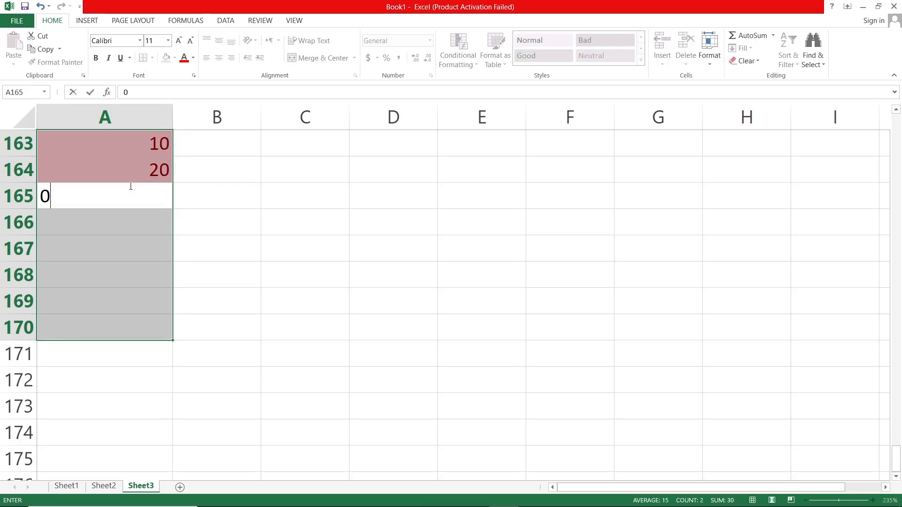
pyautogui.press('BackSpace')
pyautogui.write('30')
pyautogui.press('Return')
pyautogui.write('400')
pyautogui.press('Return')
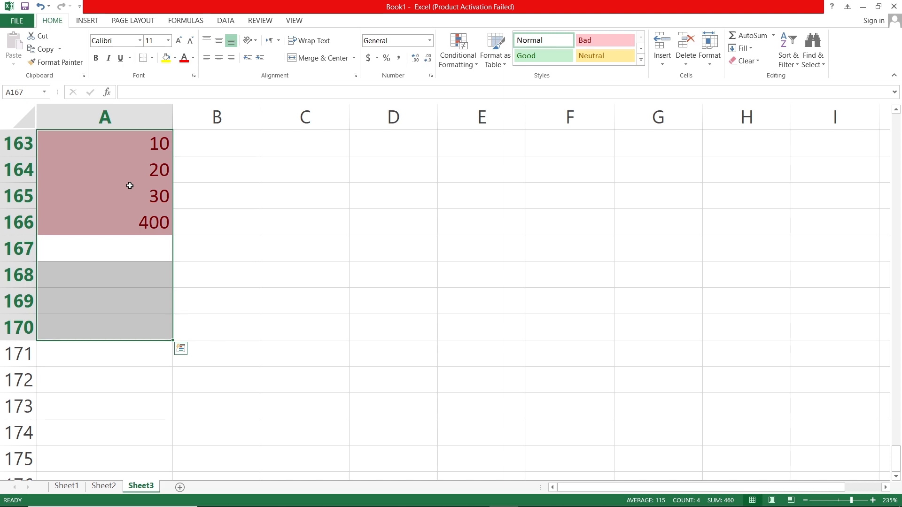
pyautogui.press('Up')
pyautogui.write('40')
pyautogui.press('Return')
# Continue the test values with 50, 60, 70, 80 and 90 down cells A167:A171
pyautogui.write('50')
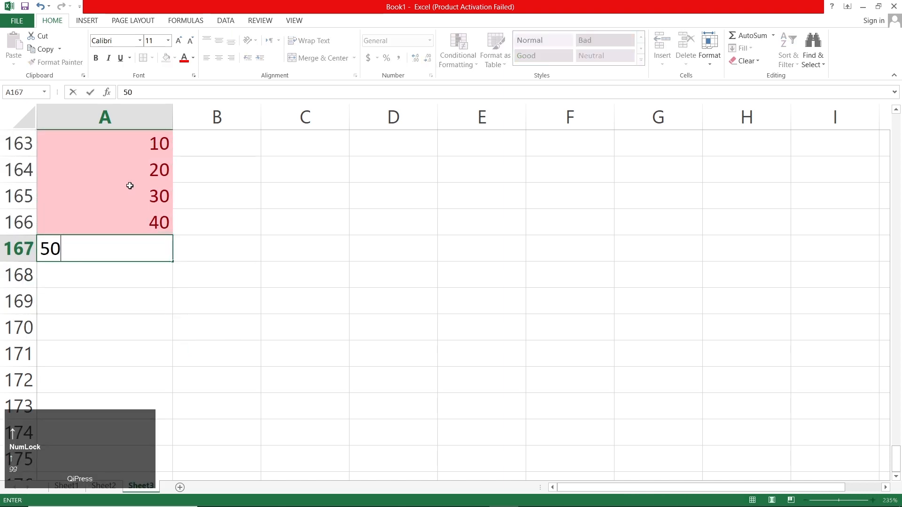
pyautogui.press('Return')
pyautogui.write('60')
pyautogui.press('Return')
pyautogui.write('70')
pyautogui.press('Return')
pyautogui.write('8')
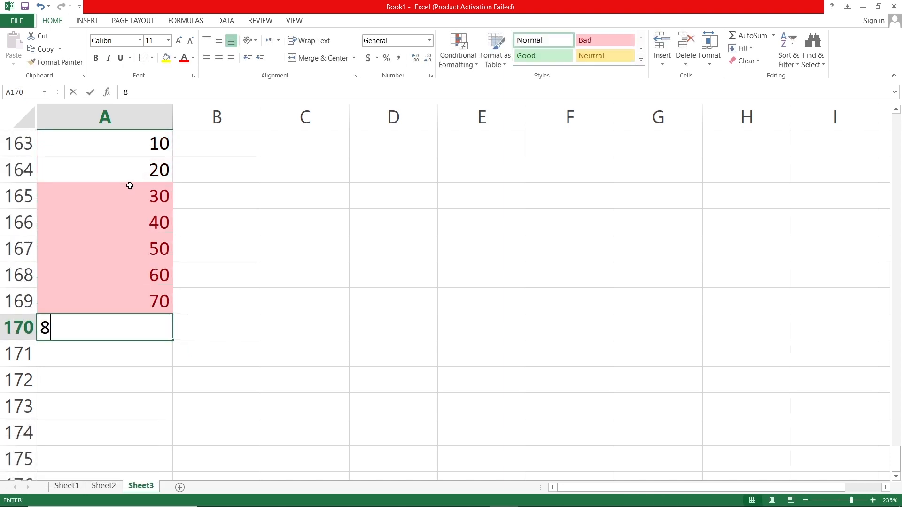
pyautogui.write('0')
pyautogui.press('Return')
pyautogui.write('90')
pyautogui.press('Return')
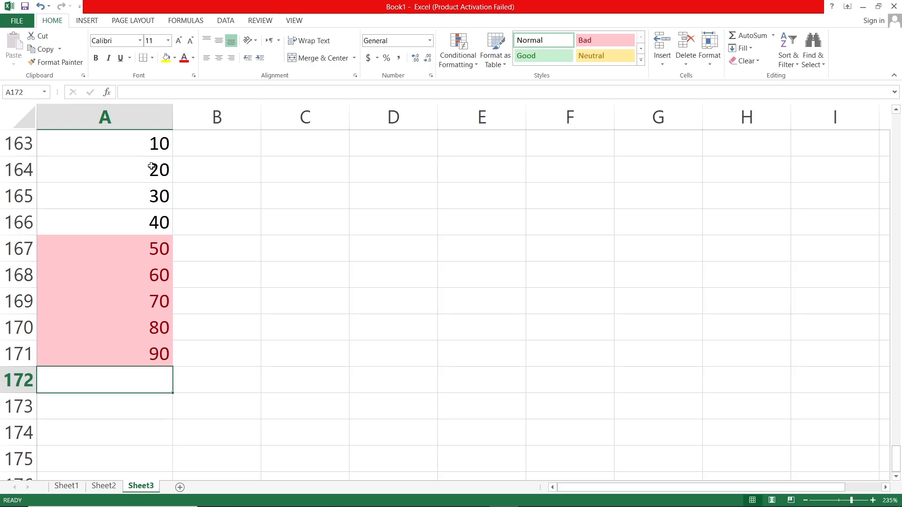
pyautogui.scroll(1, 151, 167)
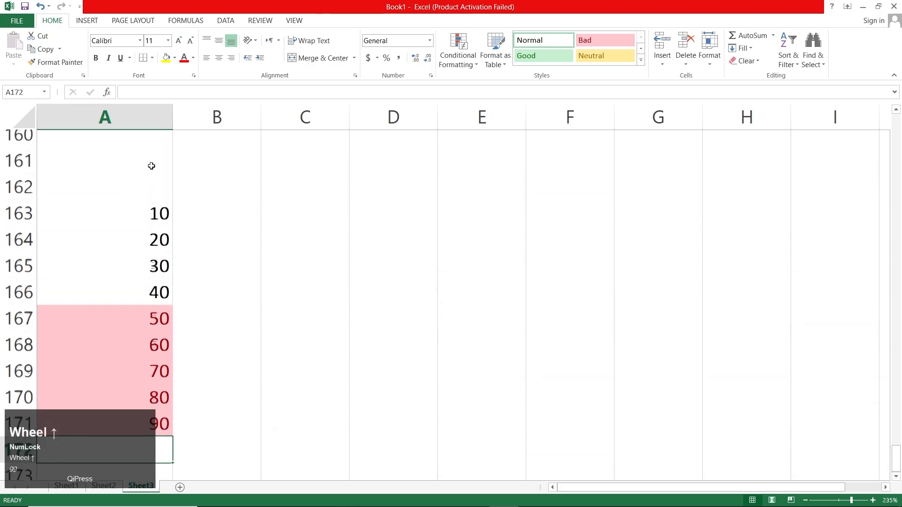
pyautogui.scroll(-1, 144, 180)
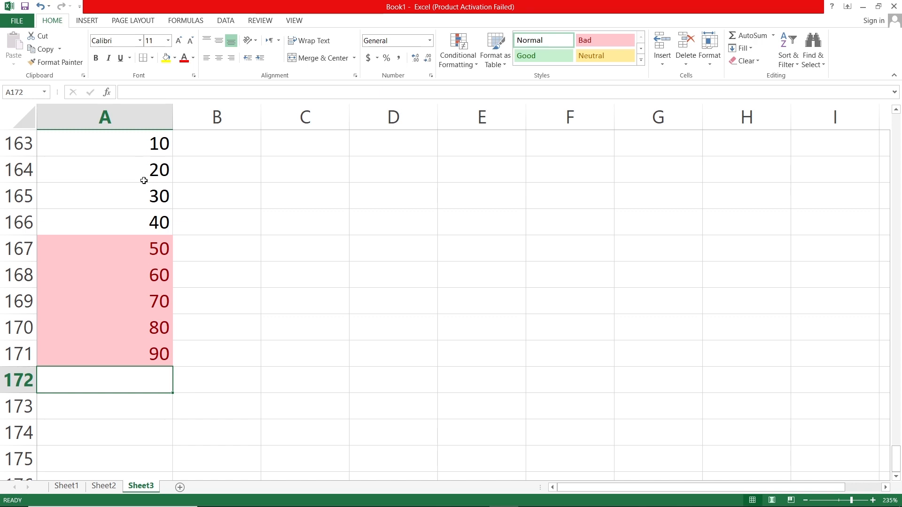
pyautogui.moveTo(146, 149); pyautogui.dragTo(135, 348)
pyautogui.click(194, 263)
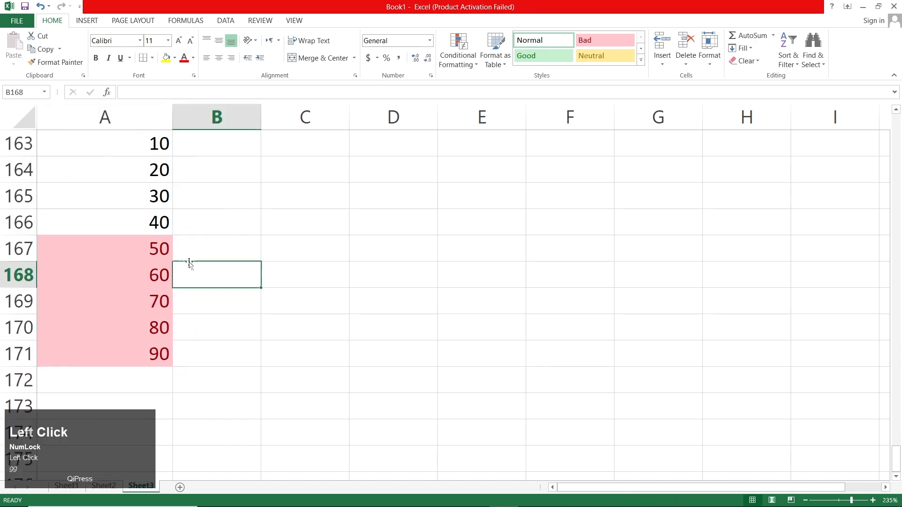
# Apply a Bottom 10 Items rule to A172:A181, reduced to the bottom 5, with Light Red Fill with Dark Red Text
pyautogui.scroll(-3, 113, 238)
pyautogui.moveTo(114, 230); pyautogui.dragTo(113, 433)
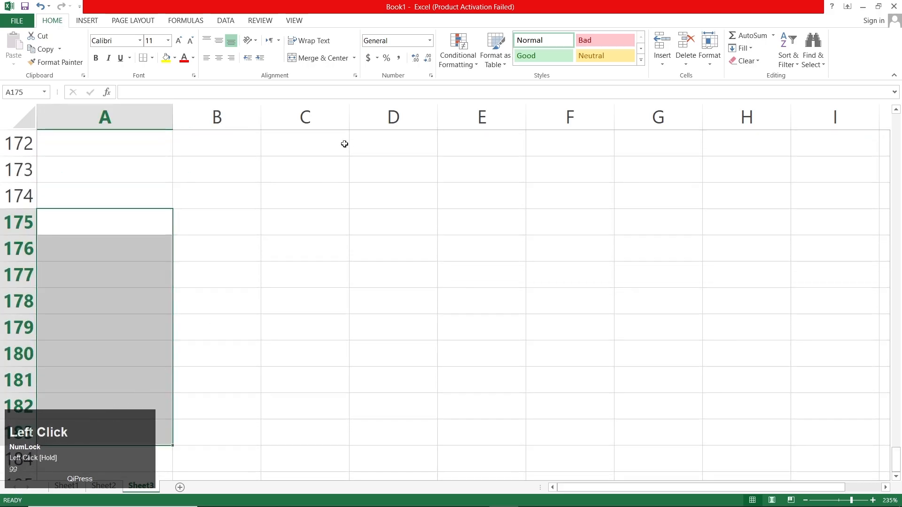
pyautogui.click(116, 241)
pyautogui.moveTo(101, 145); pyautogui.dragTo(107, 360)
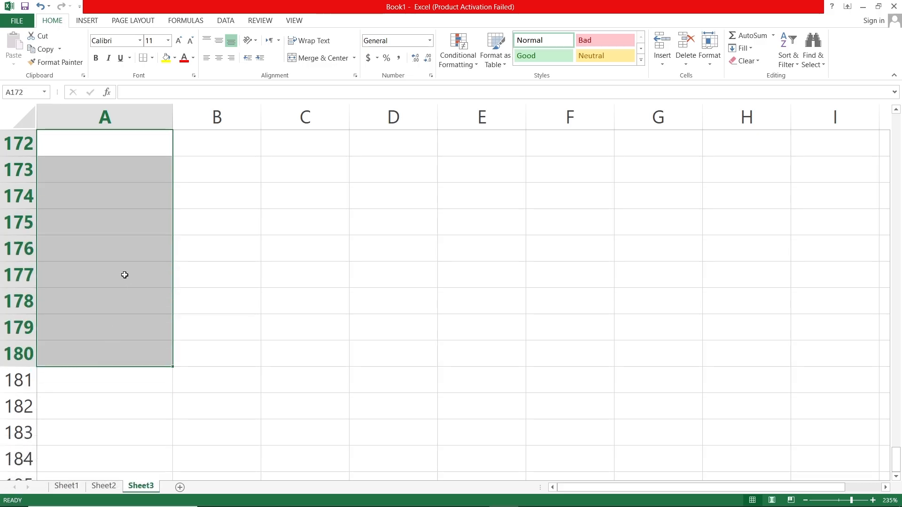
pyautogui.moveTo(122, 144); pyautogui.dragTo(99, 381)
pyautogui.click(472, 48)
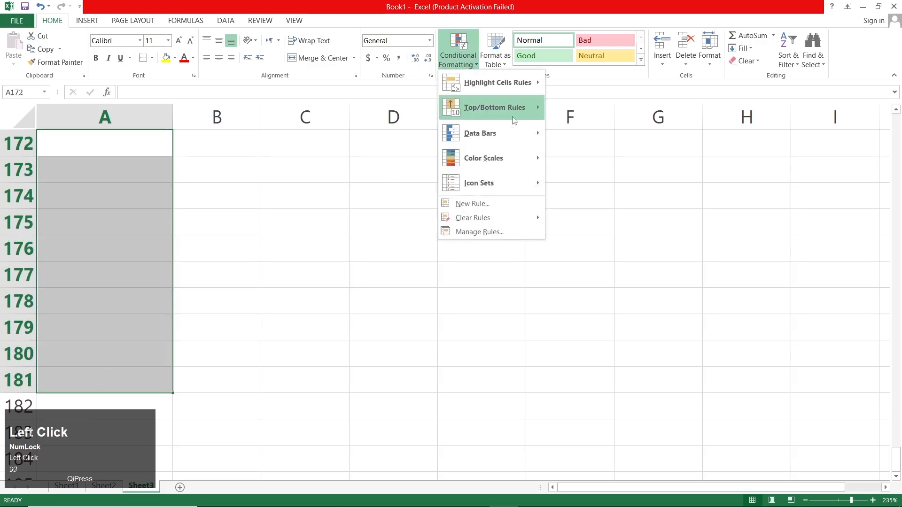
pyautogui.moveTo(512, 109)
pyautogui.click(583, 158)
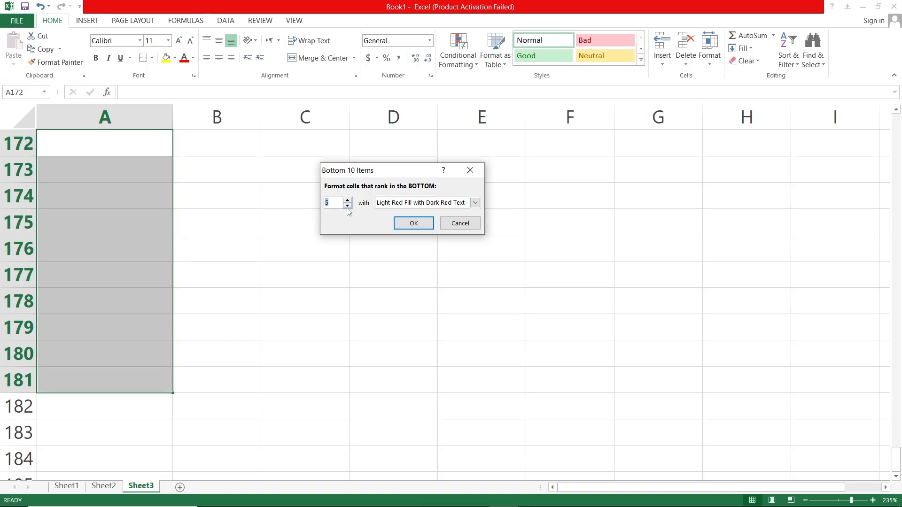
pyautogui.click(420, 224)
# Enter 10, 20, 30 and 40 down cells A172:A175
pyautogui.write('10')
pyautogui.press('Return')
pyautogui.write('2')
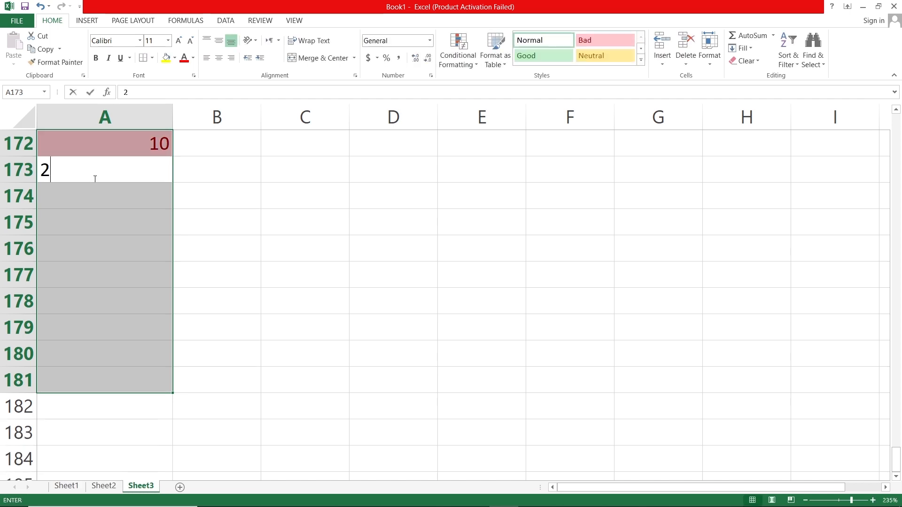
pyautogui.write('0')
pyautogui.press('Return')
pyautogui.write('30')
pyautogui.press('Return')
pyautogui.write('40')
pyautogui.press('Return')
# Continue the test values with 50, 60, 70, 80, 90 and 100 down cells A176:A181
pyautogui.write('50')
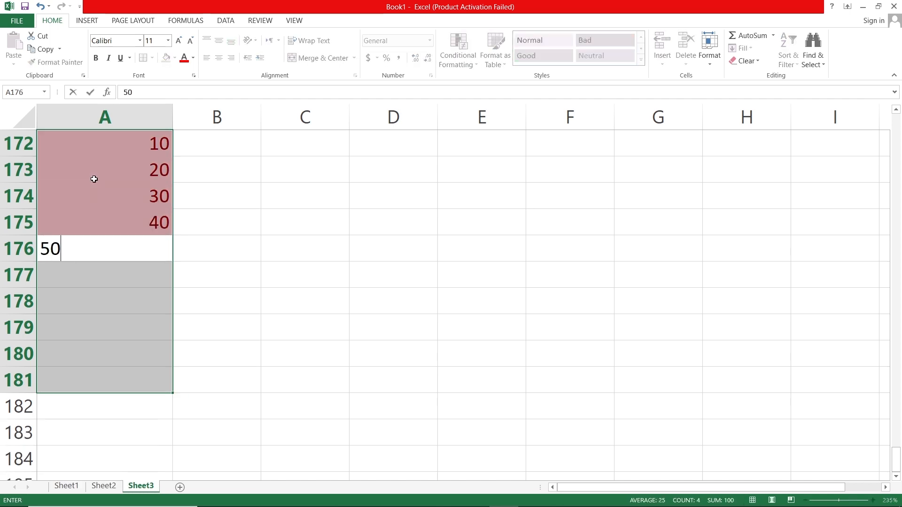
pyautogui.press('Return')
pyautogui.write('60')
pyautogui.press('Return')
pyautogui.write('70')
pyautogui.press('Return')
pyautogui.write('89')
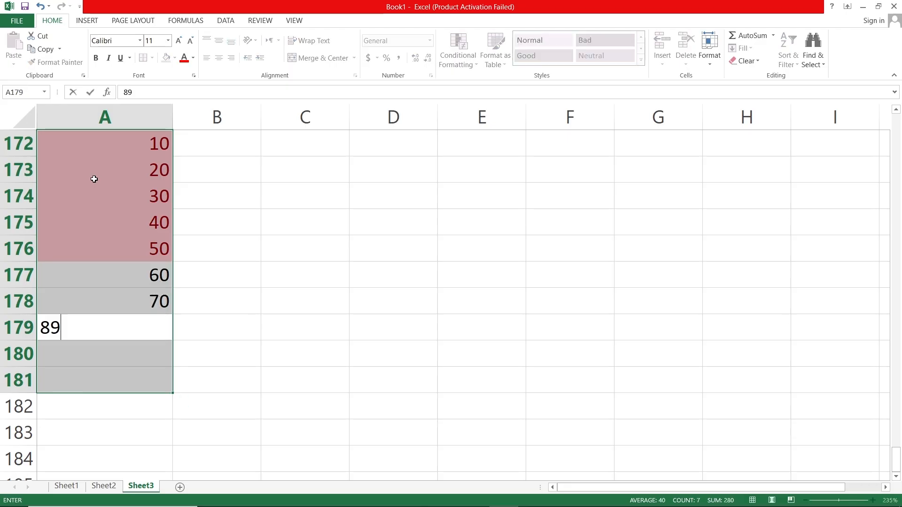
pyautogui.press('BackSpace')
pyautogui.press('BackSpace')
pyautogui.write('80')
pyautogui.press('Return')
pyautogui.write('90')
pyautogui.press('Return')
pyautogui.write('100')
pyautogui.press('Return')
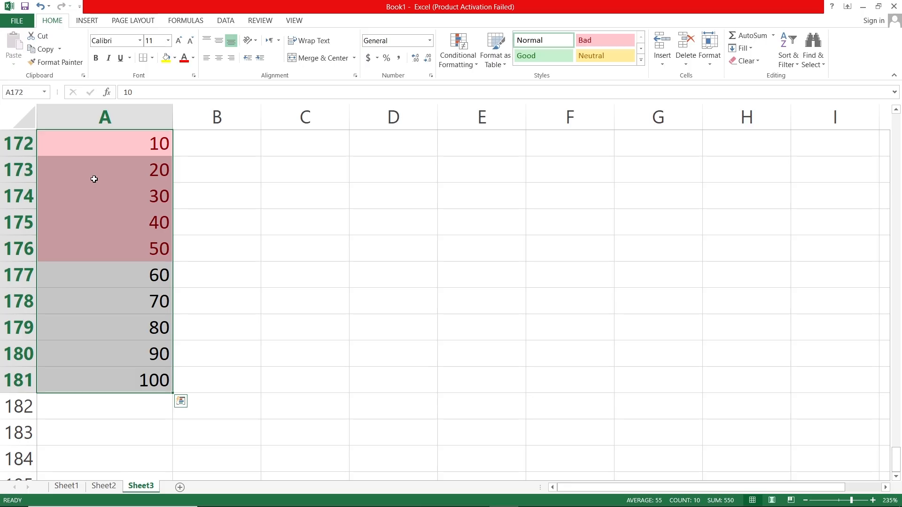
pyautogui.click(311, 270)
pyautogui.scroll(-7, 157, 251)
pyautogui.moveTo(130, 227); pyautogui.dragTo(130, 436)
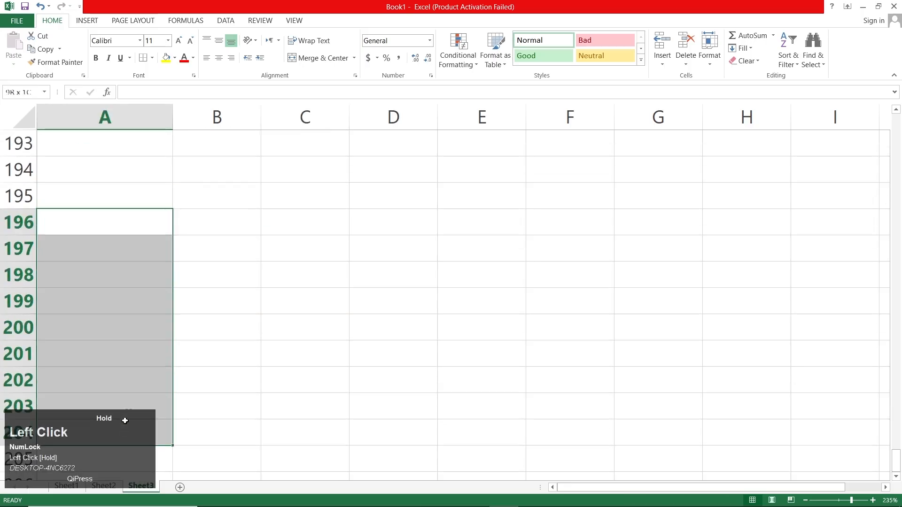
pyautogui.click(458, 52)
pyautogui.moveTo(513, 109)
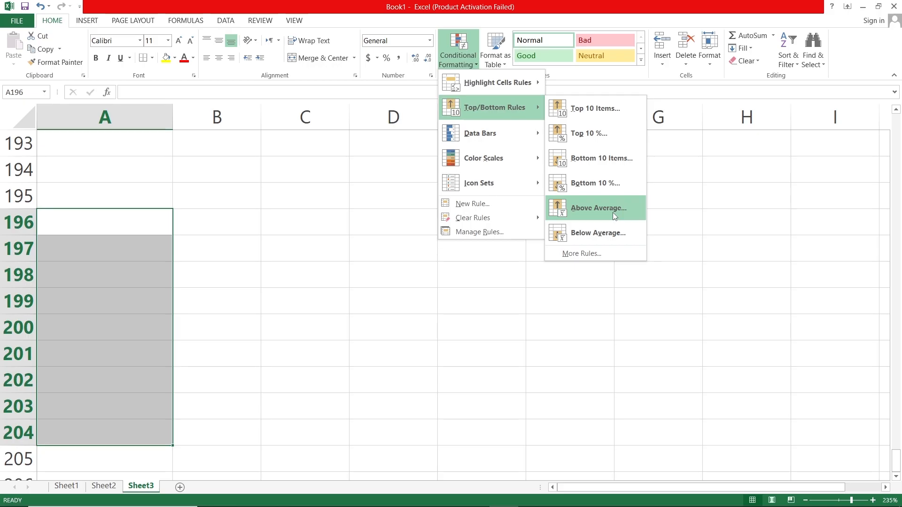
pyautogui.click(115, 257)
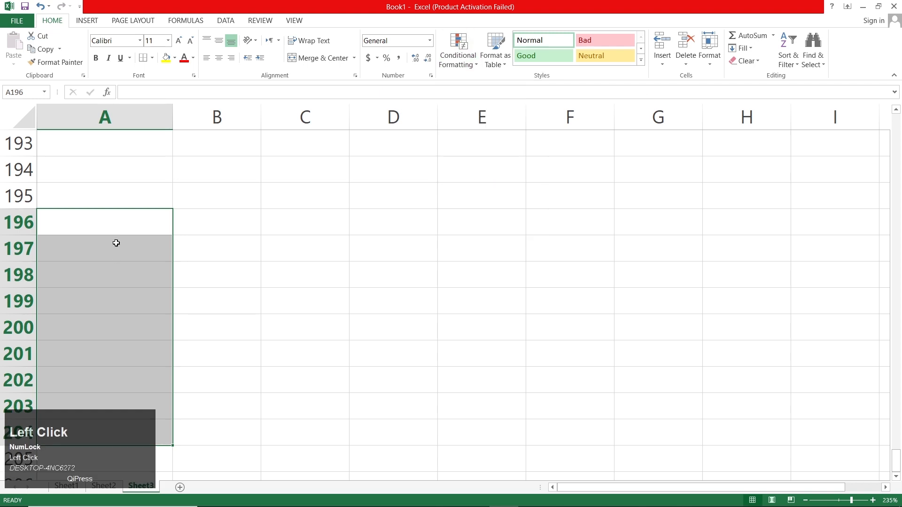
pyautogui.click(116, 244)
# Enter 10, 20 and 30 down cells A196:A198
pyautogui.click(118, 229)
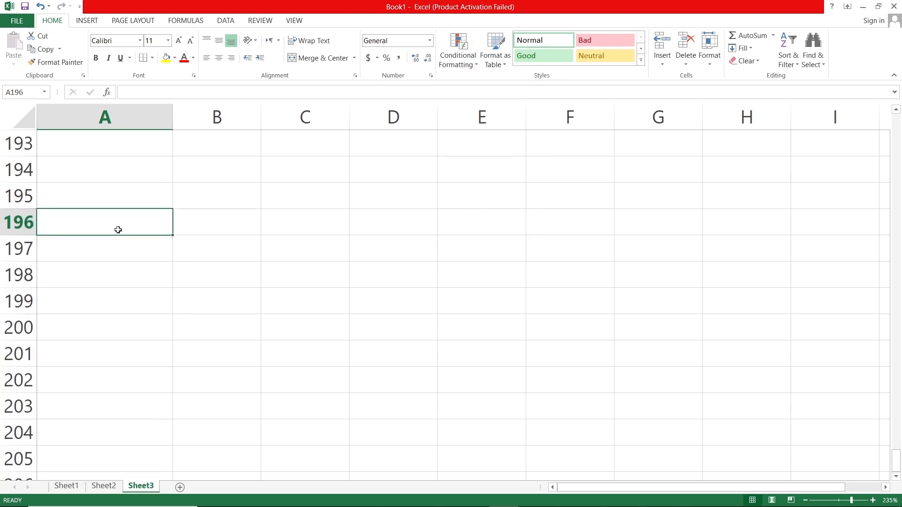
pyautogui.write('10')
pyautogui.press('Return')
pyautogui.write('20')
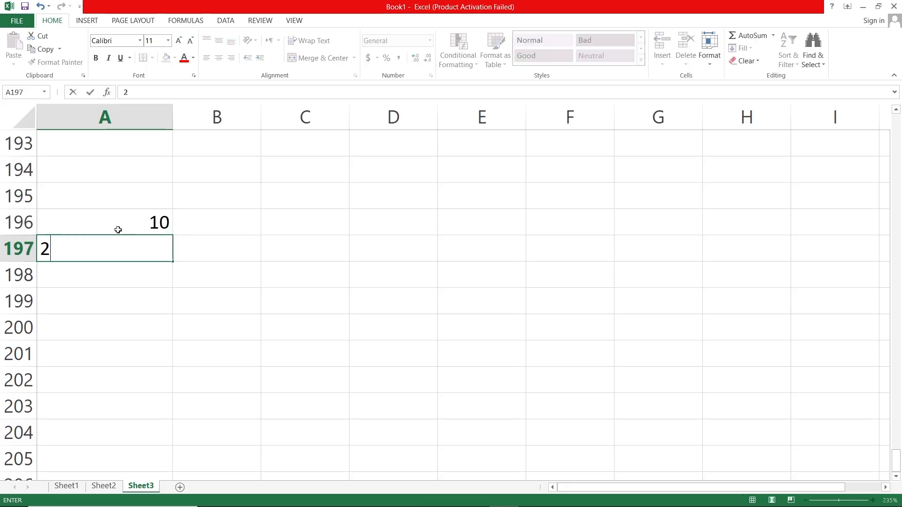
pyautogui.press('Return')
pyautogui.write('30')
pyautogui.press('Return')
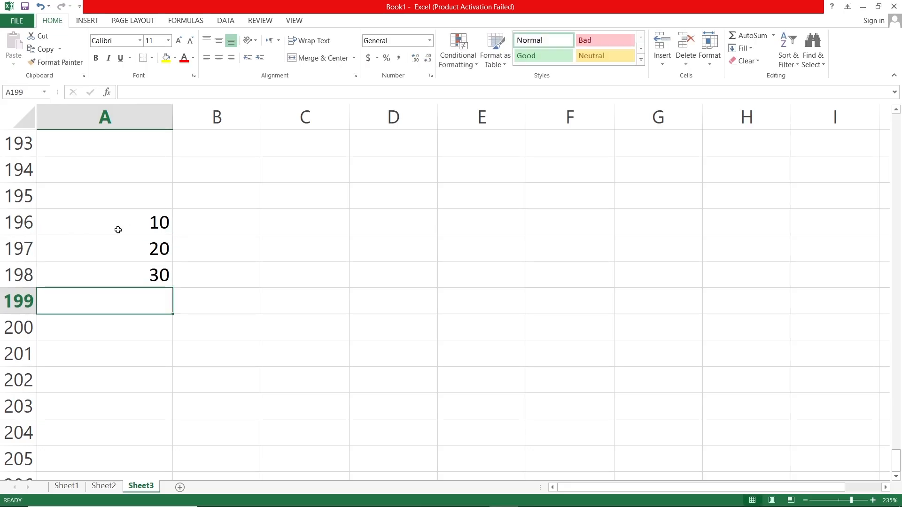
# Illustrate the average calculation by entering the sum 60 in C197 and the average 20 in C201
pyautogui.moveTo(119, 230); pyautogui.dragTo(128, 274)
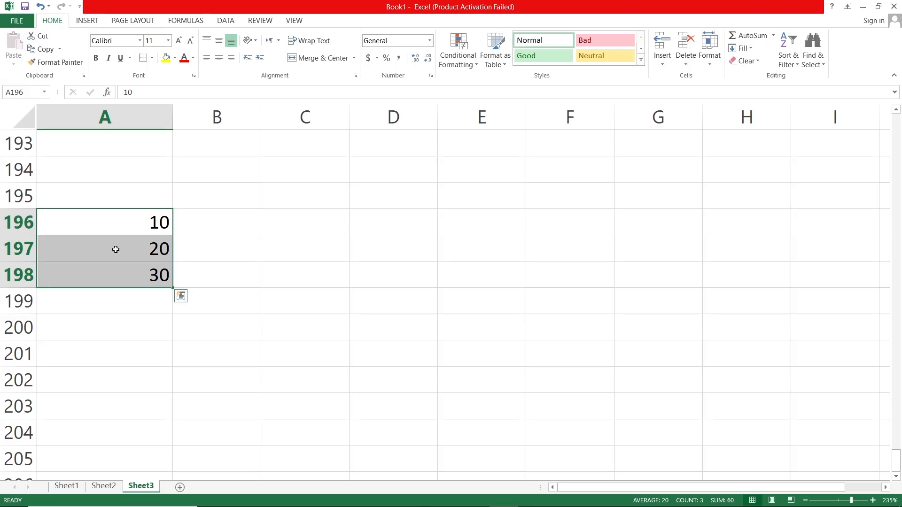
pyautogui.click(305, 246)
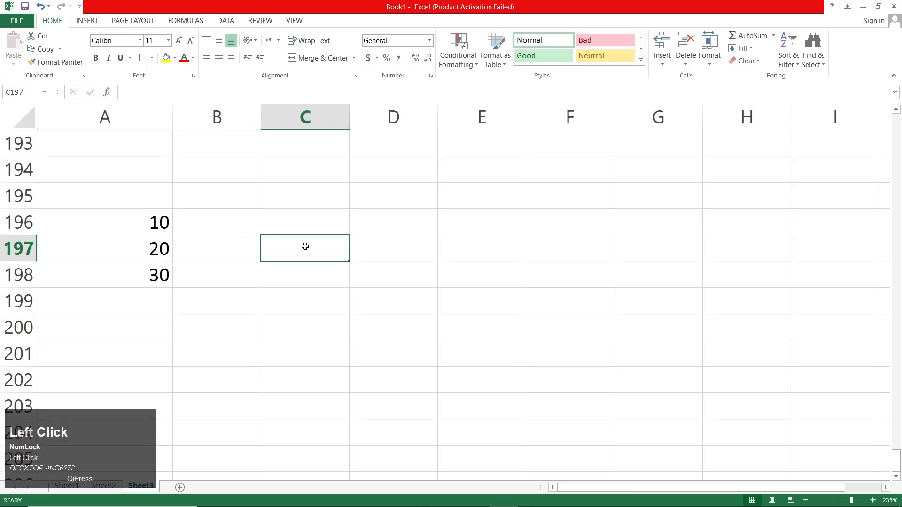
pyautogui.write('60')
pyautogui.press('Return')
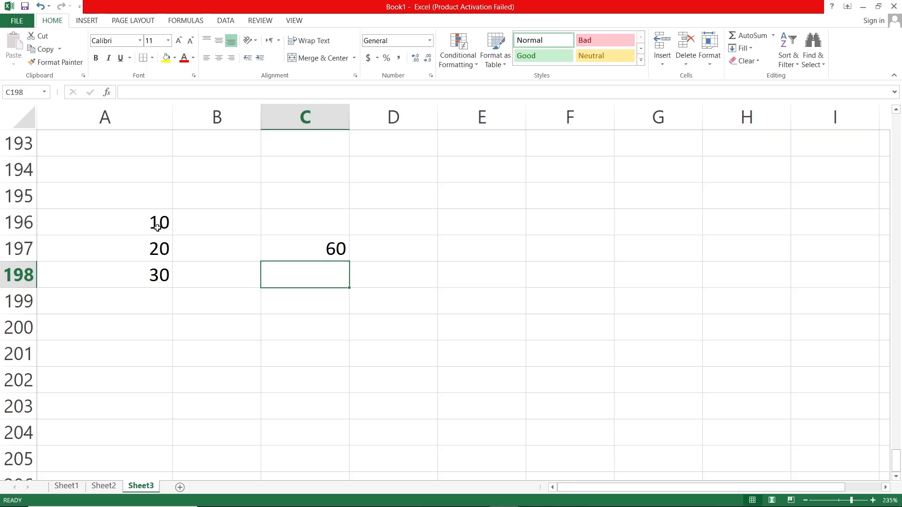
pyautogui.click(330, 254)
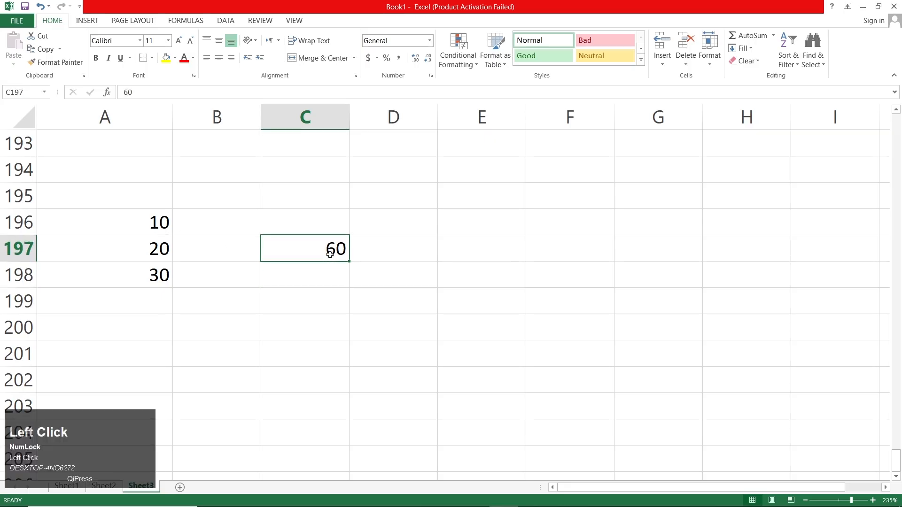
pyautogui.click(329, 356)
pyautogui.write('20')
pyautogui.press('Return')
# Clear the trial numbers and enter 10, 20, 30, 40 and 50 down cells A196:A200
pyautogui.moveTo(146, 220); pyautogui.dragTo(146, 286)
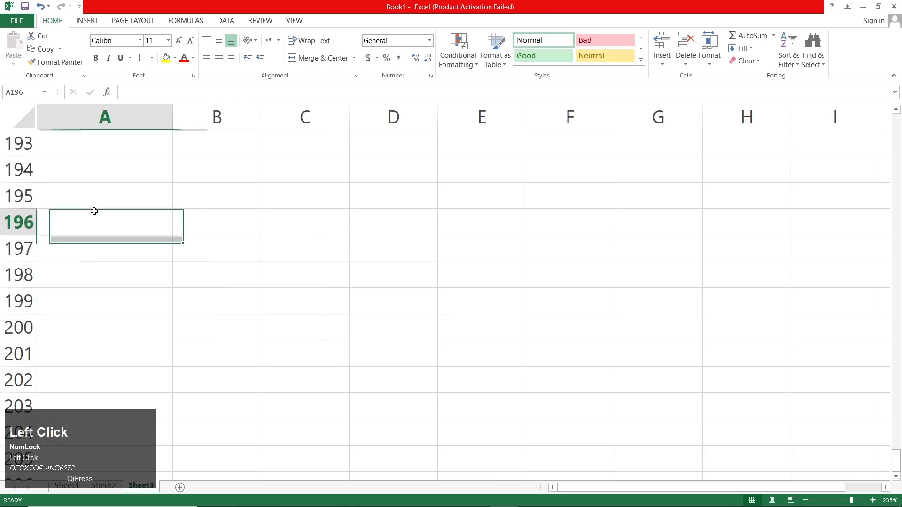
pyautogui.write('10')
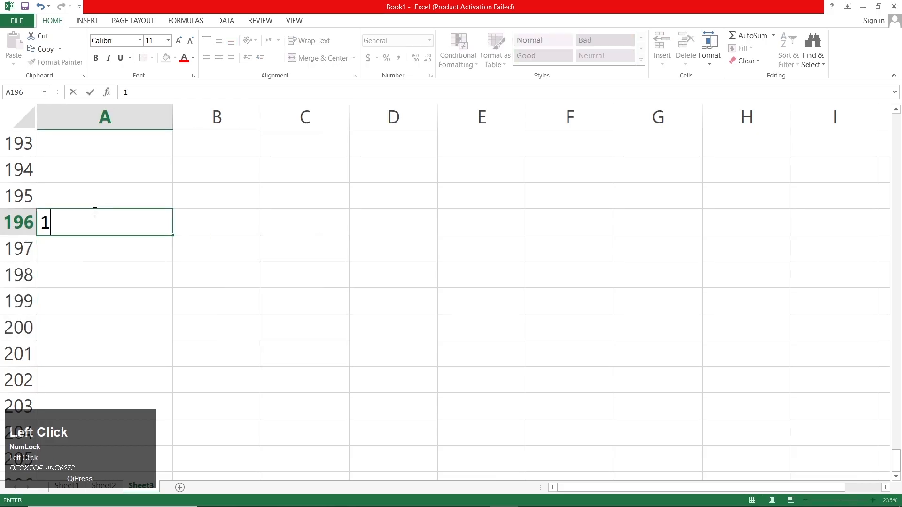
pyautogui.press('Return')
pyautogui.write('20')
pyautogui.press('Return')
pyautogui.write('30')
pyautogui.press('Return')
pyautogui.write('40')
pyautogui.hotkey('ctrl', 'Return')
pyautogui.press('Return')
pyautogui.write('50')
pyautogui.press('Return')
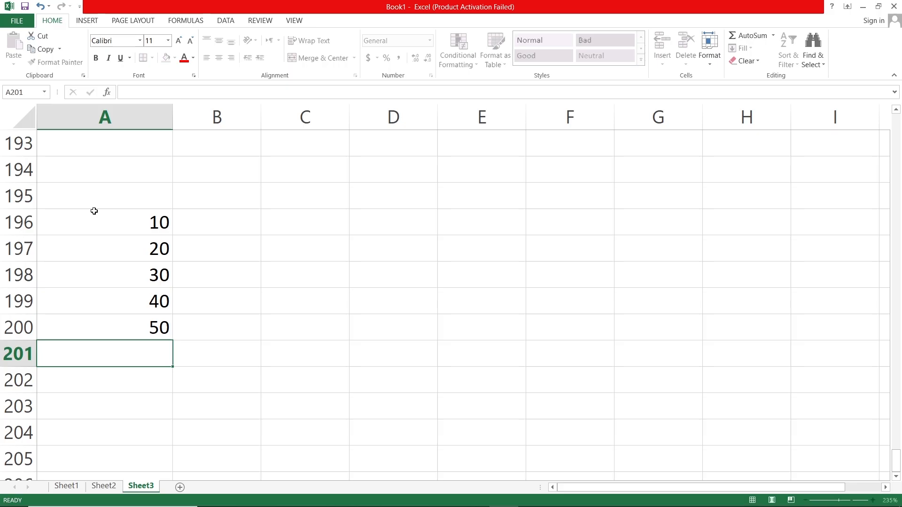
# Apply an Above Average rule to A196:A200 with Light Red Fill with Dark Red Text
pyautogui.moveTo(95, 210); pyautogui.dragTo(142, 323)
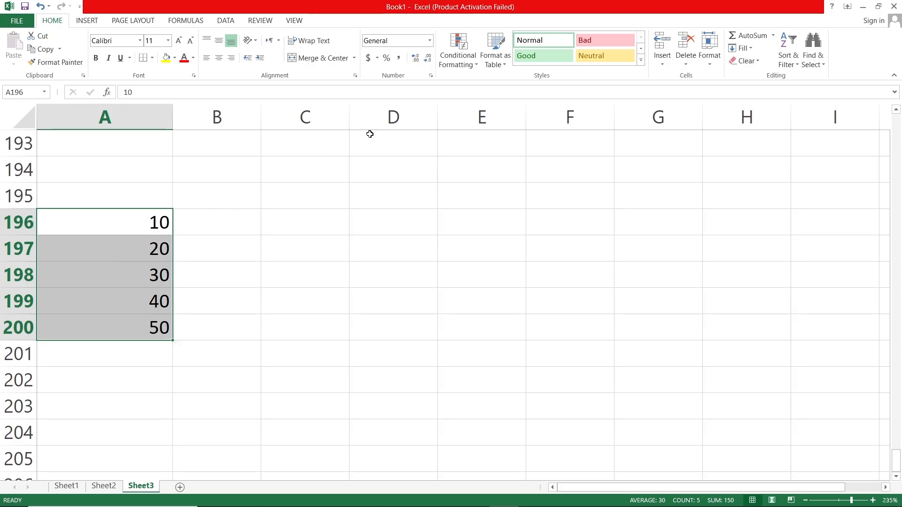
pyautogui.click(458, 54)
pyautogui.moveTo(478, 108)
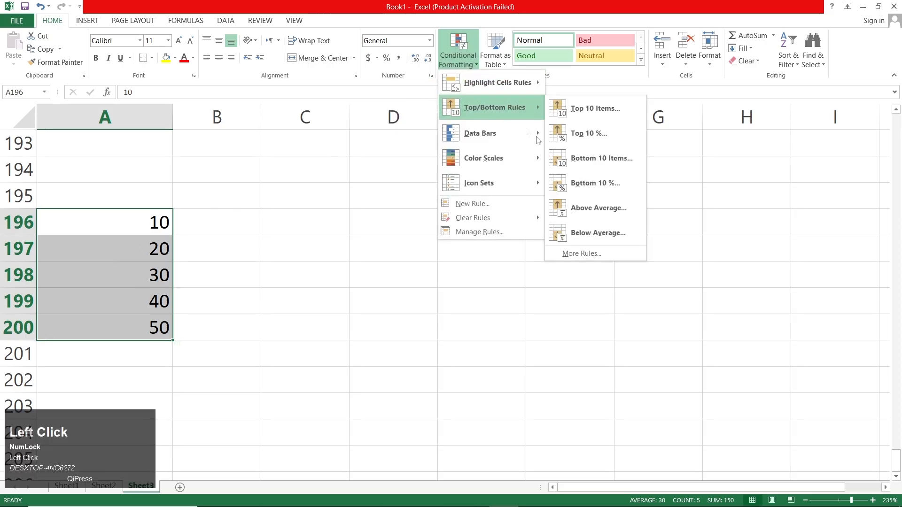
pyautogui.click(575, 209)
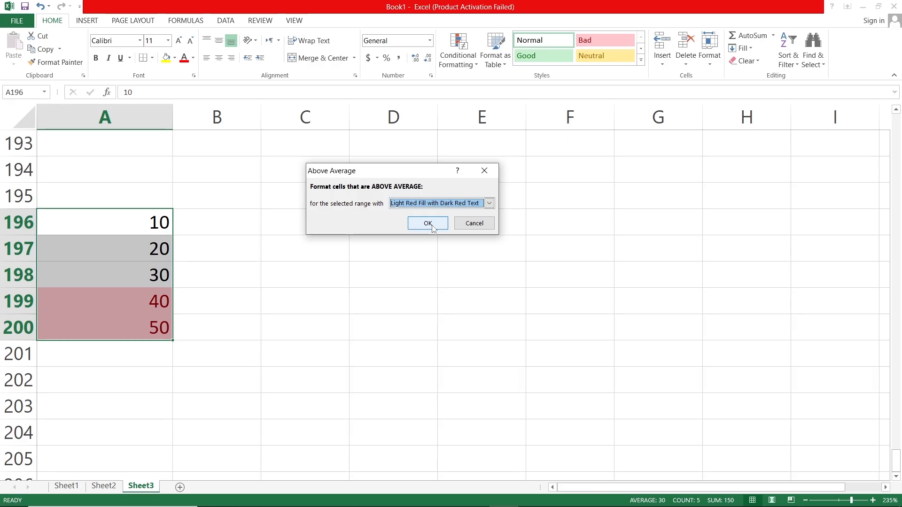
pyautogui.click(427, 223)
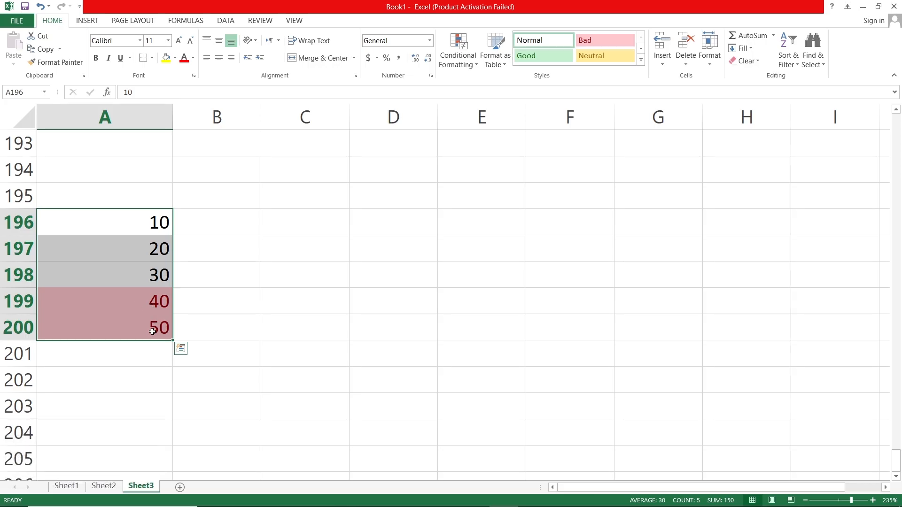
pyautogui.click(309, 323)
pyautogui.scroll(-6, 237, 324)
pyautogui.moveTo(126, 277); pyautogui.dragTo(117, 404)
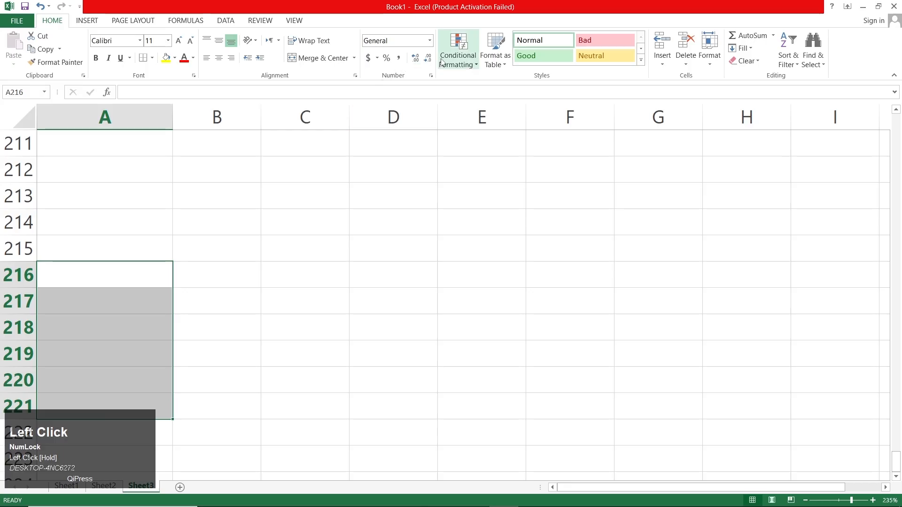
pyautogui.click(458, 61)
pyautogui.moveTo(486, 111)
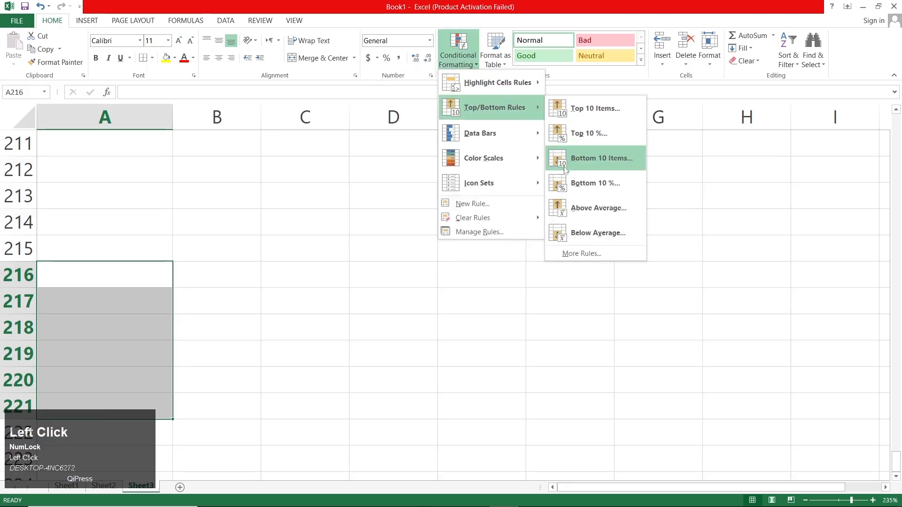
# Enter 50, 100, 20 and 30 down cells A216:A219
pyautogui.click(117, 273)
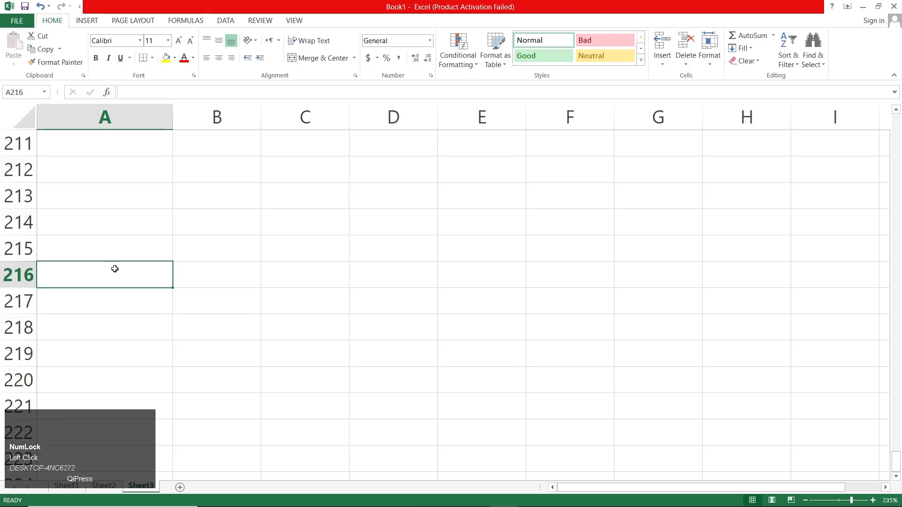
pyautogui.write('50')
pyautogui.press('Return')
pyautogui.write('1')
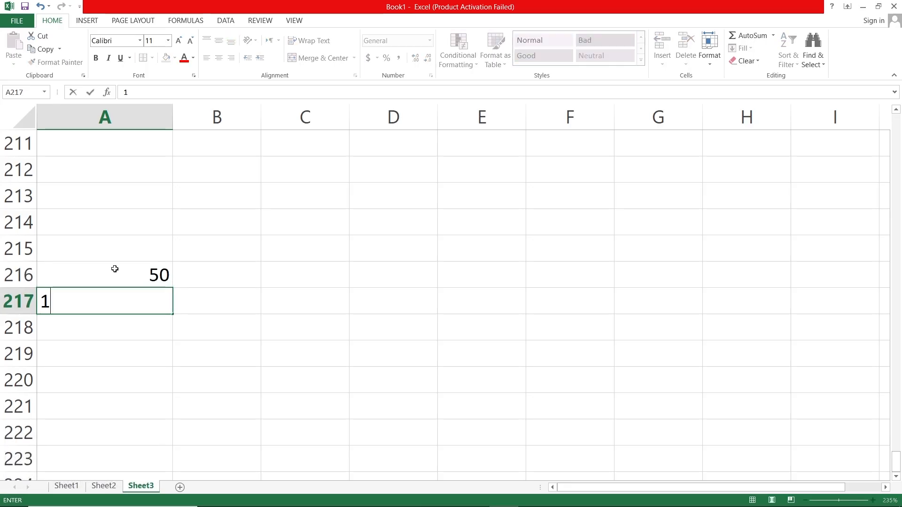
pyautogui.write('00')
pyautogui.press('Return')
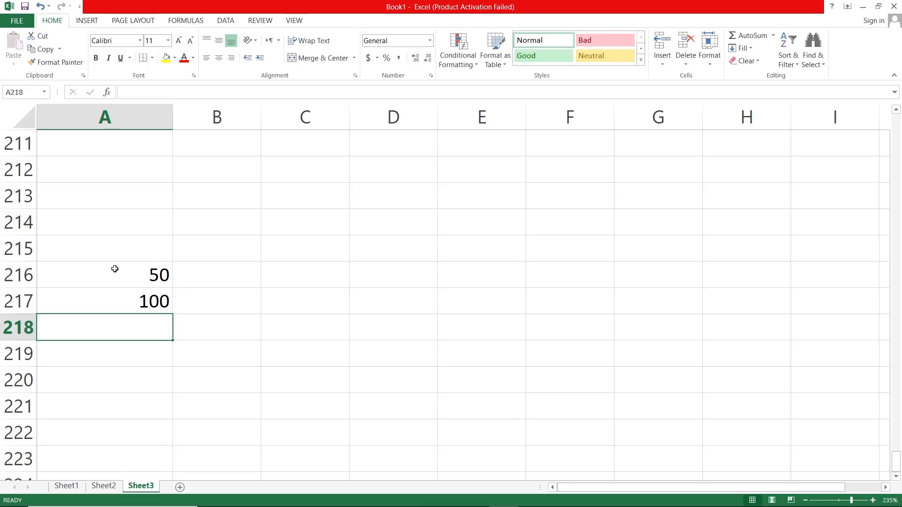
pyautogui.write('20')
pyautogui.press('Return')
pyautogui.write('30')
pyautogui.press('Return')
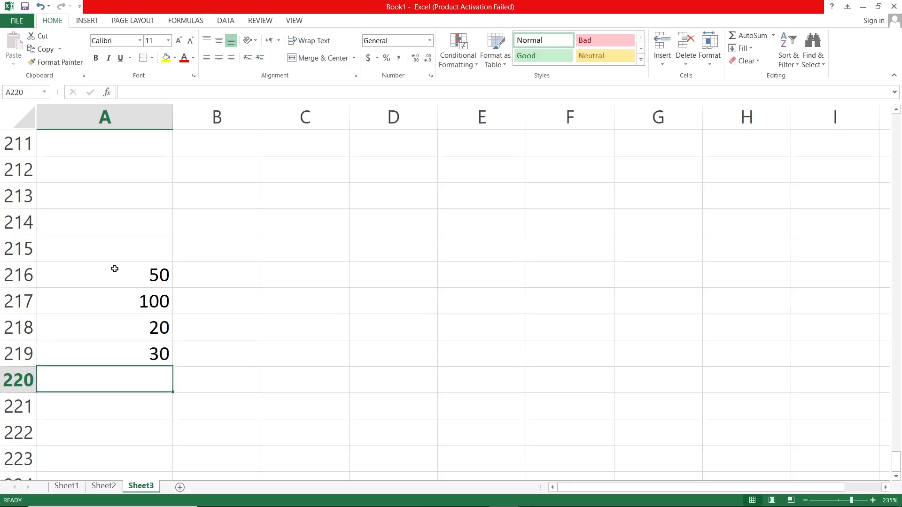
pyautogui.write('1')
pyautogui.press('Return')
pyautogui.write('0')
pyautogui.press('Up')
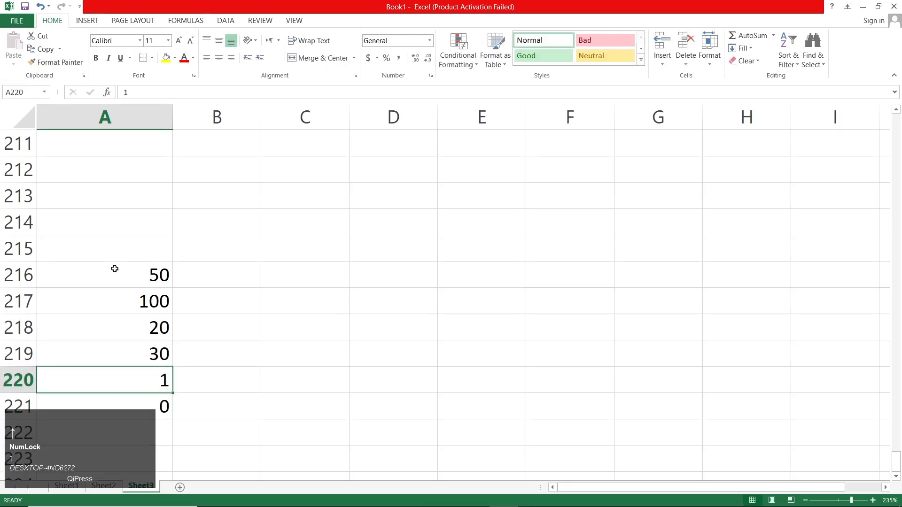
pyautogui.press('Down')
pyautogui.press('Delete')
pyautogui.press('Up')
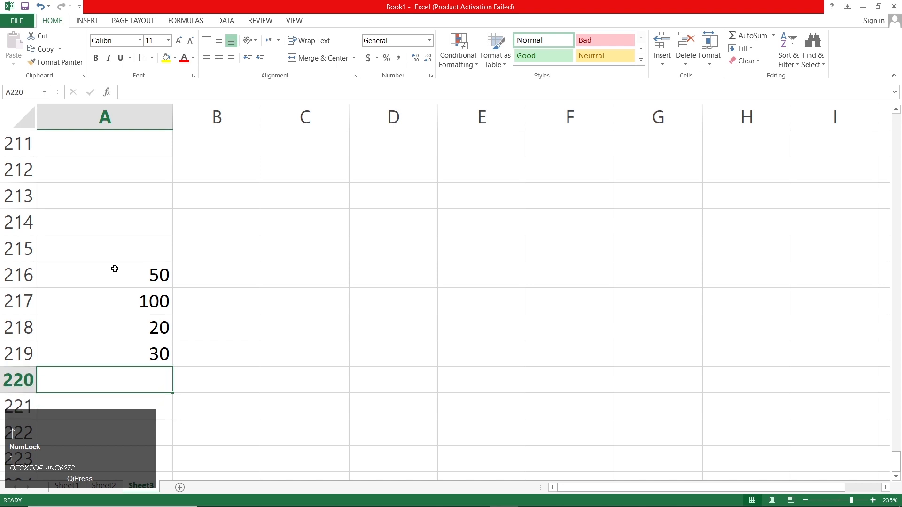
# Enter 10 in A220 and apply a Below Average rule to A216:A220 with Light Red Fill with Dark Red Text
pyautogui.write('10')
pyautogui.press('Return')
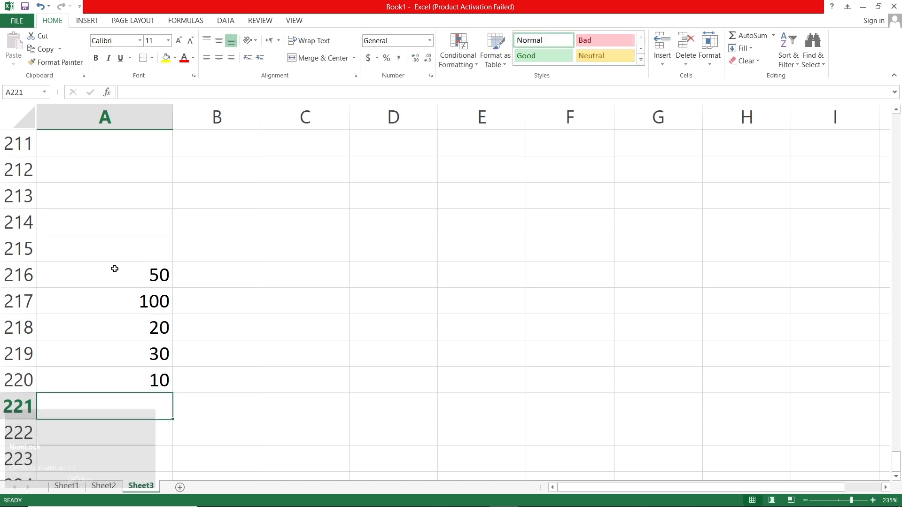
pyautogui.moveTo(115, 268); pyautogui.dragTo(142, 369)
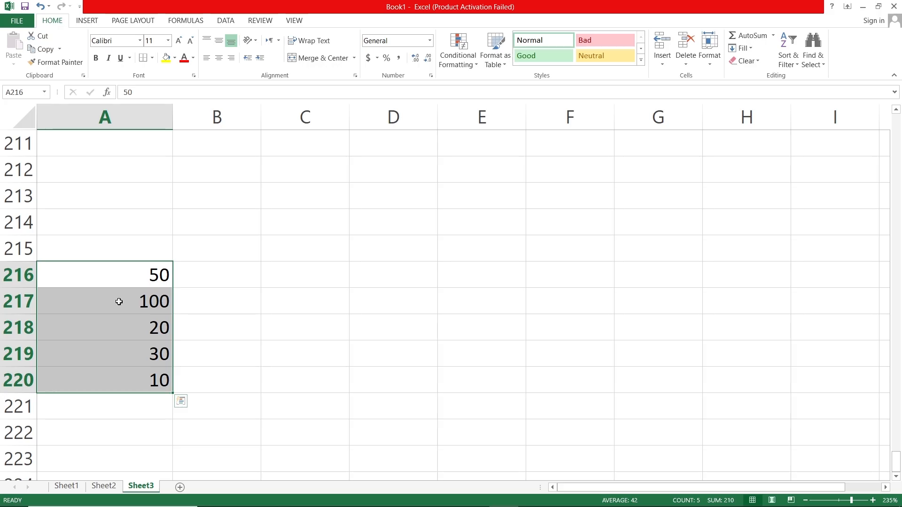
pyautogui.click(457, 73)
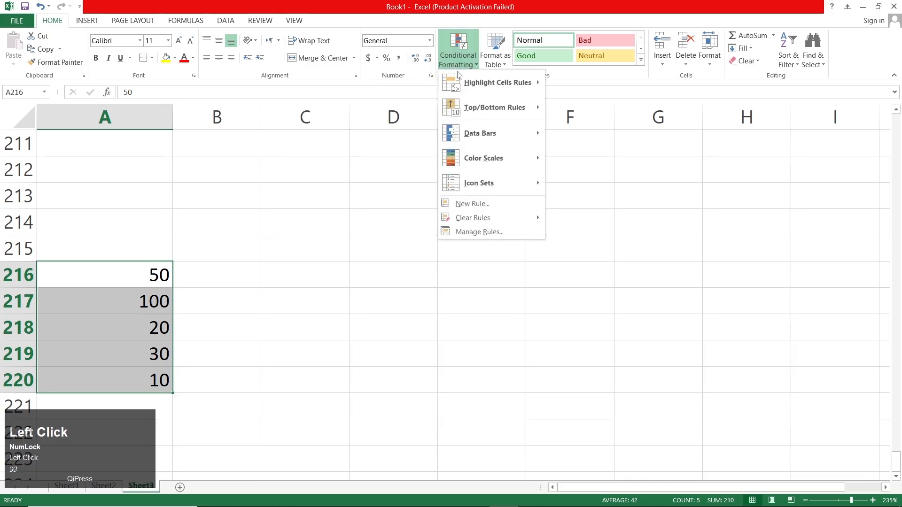
pyautogui.moveTo(498, 107)
pyautogui.click(592, 235)
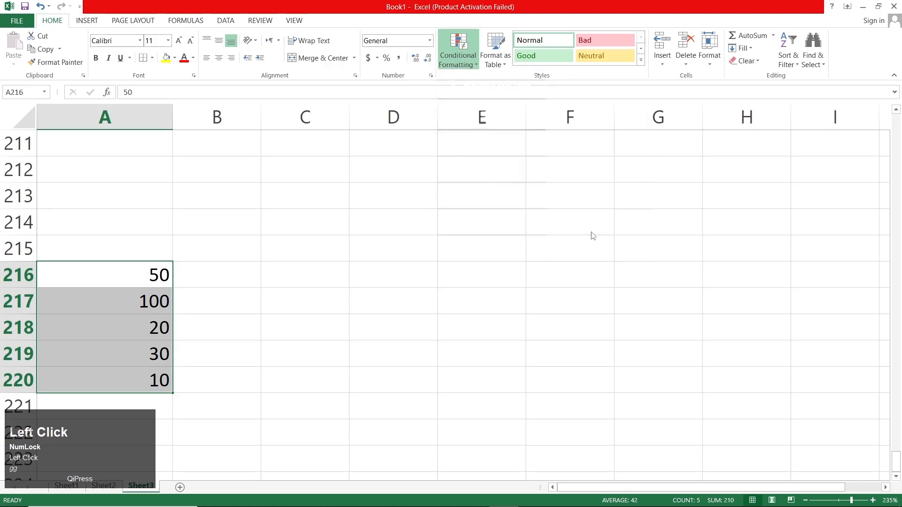
pyautogui.click(427, 222)
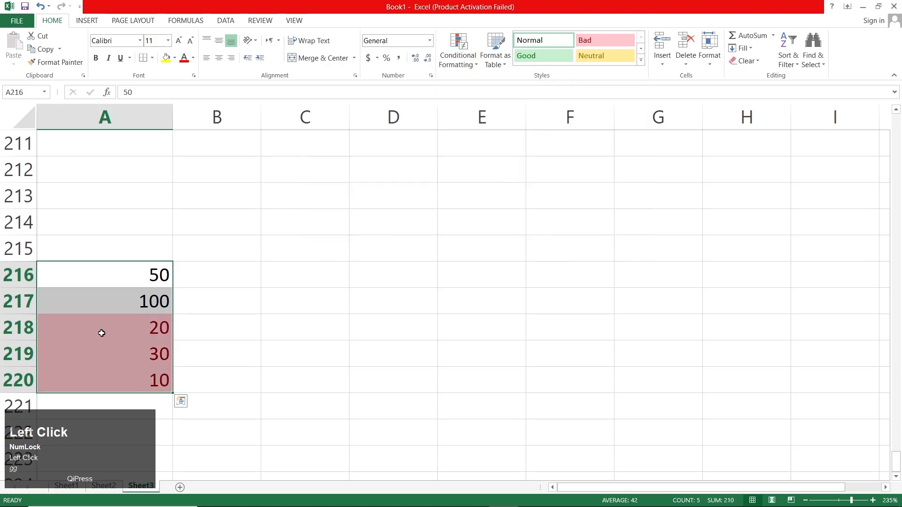
pyautogui.moveTo(112, 330); pyautogui.dragTo(124, 378)
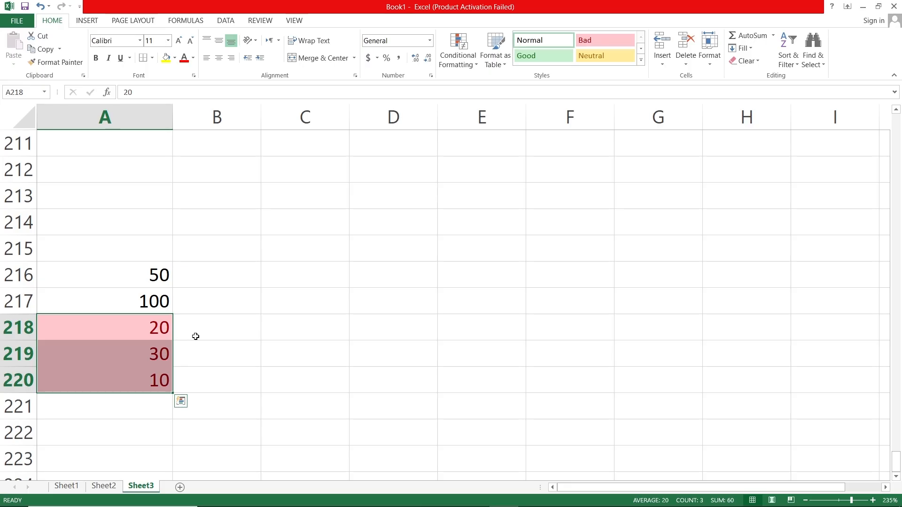
pyautogui.click(196, 336)
pyautogui.scroll(-4, 190, 319)
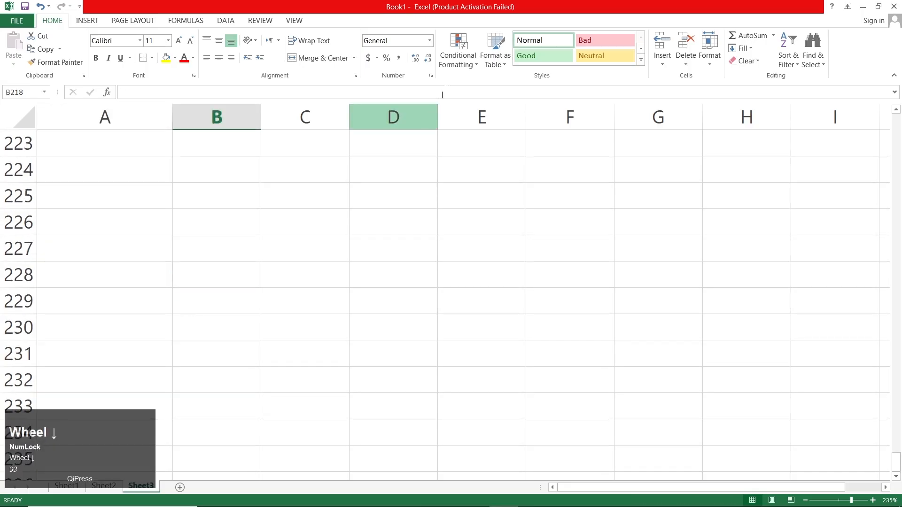
pyautogui.click(458, 51)
pyautogui.moveTo(487, 143)
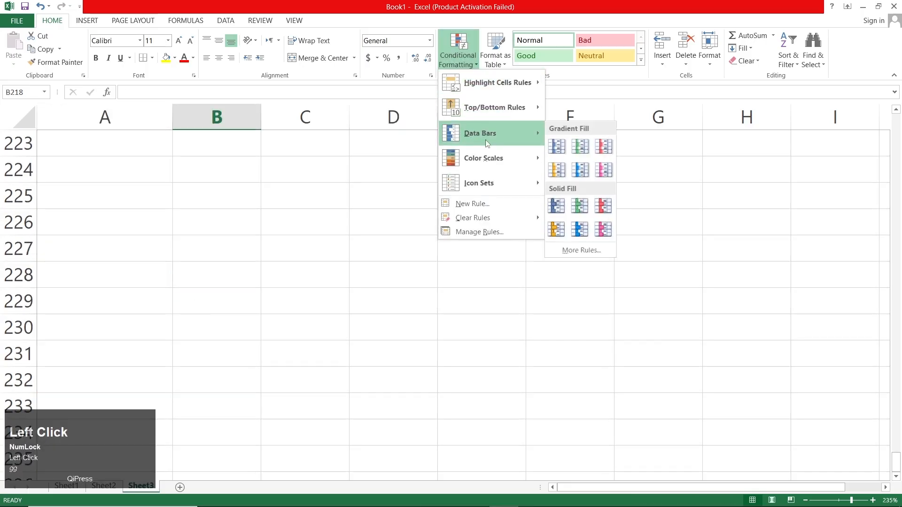
pyautogui.click(73, 252)
# Enter 10, 20, 30, 40, 50 and 60 down cells A226:A231
pyautogui.click(93, 210)
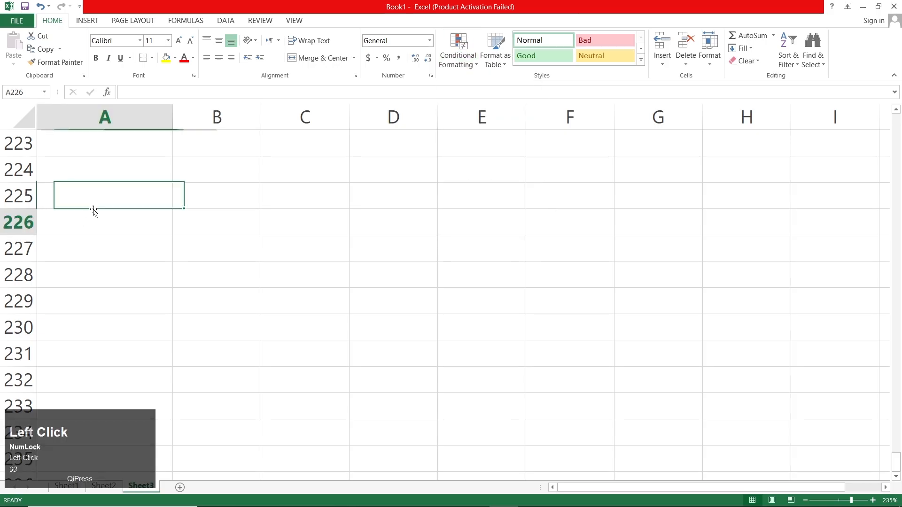
pyautogui.write('10')
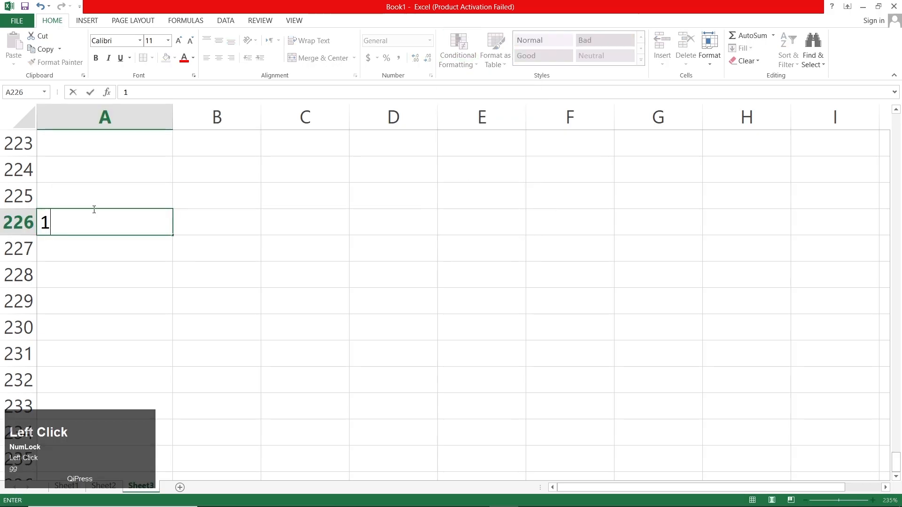
pyautogui.press('Return')
pyautogui.write('20')
pyautogui.press('Return')
pyautogui.write('30')
pyautogui.press('Return')
pyautogui.write('40')
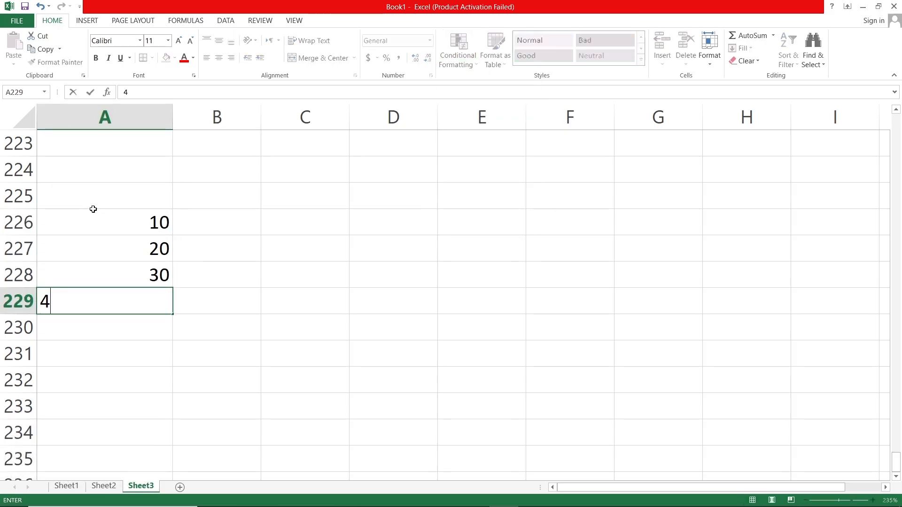
pyautogui.press('Return')
pyautogui.write('50')
pyautogui.press('Return')
pyautogui.write('60')
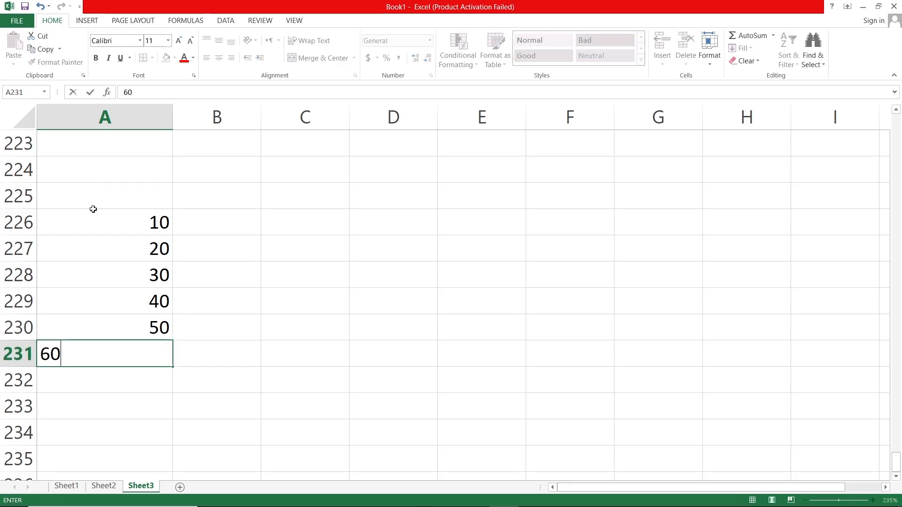
pyautogui.press('Return')
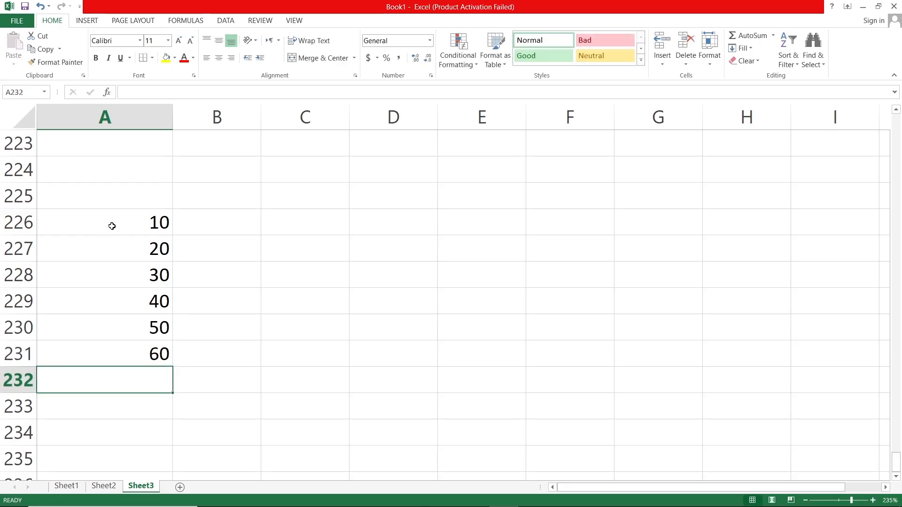
# Preview the Data Bars, Color Scales and Icon Sets conditional formats on A226:A231 without applying any
pyautogui.moveTo(112, 226); pyautogui.dragTo(127, 356)
pyautogui.click(472, 55)
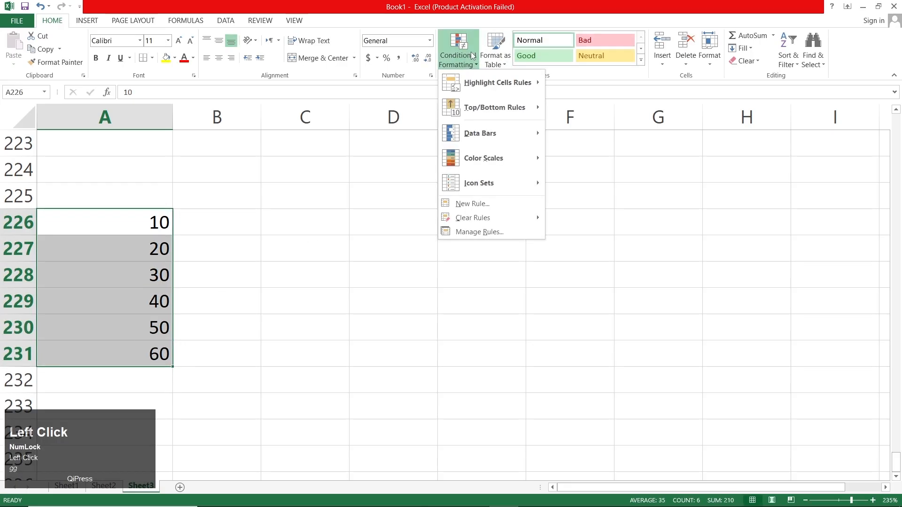
pyautogui.moveTo(480, 132)
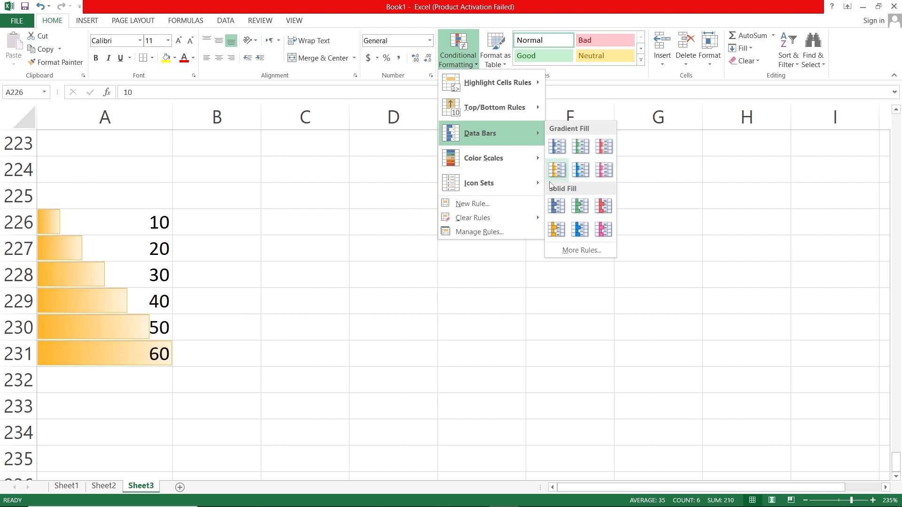
pyautogui.moveTo(498, 158)
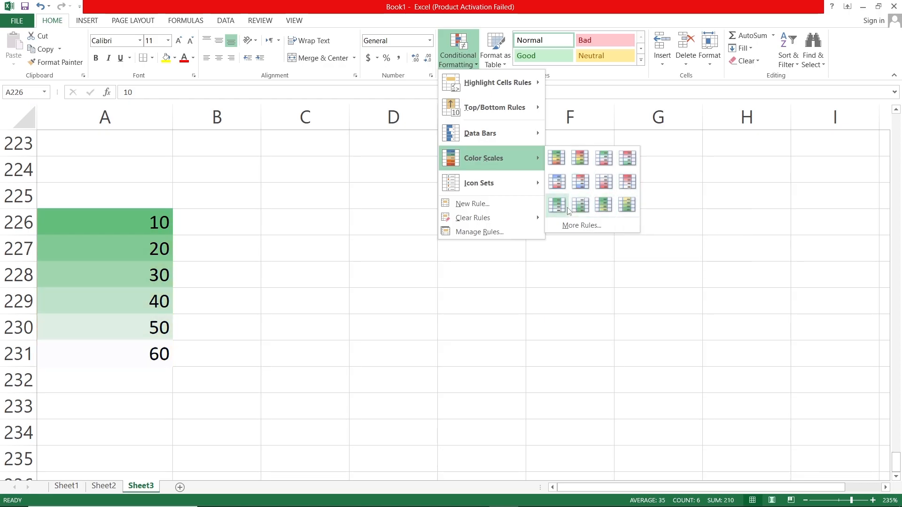
pyautogui.moveTo(544, 192)
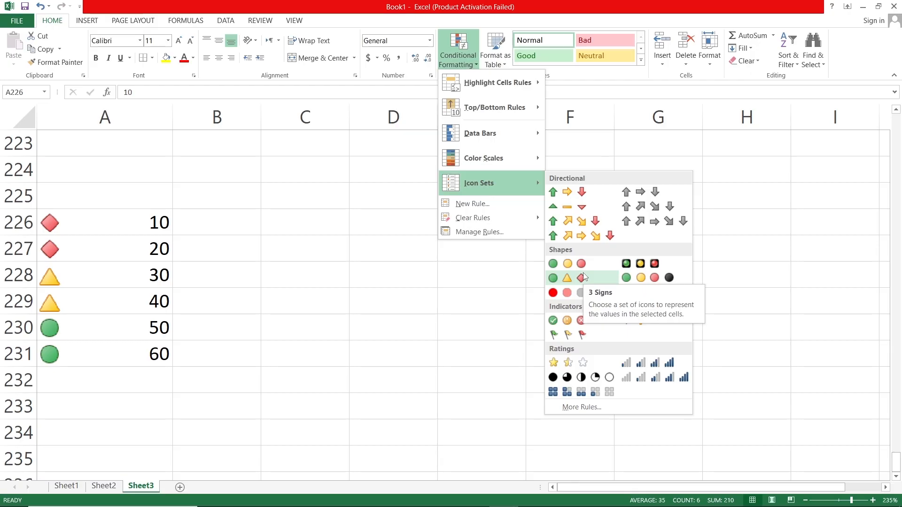
pyautogui.scroll(12, 382, 277)
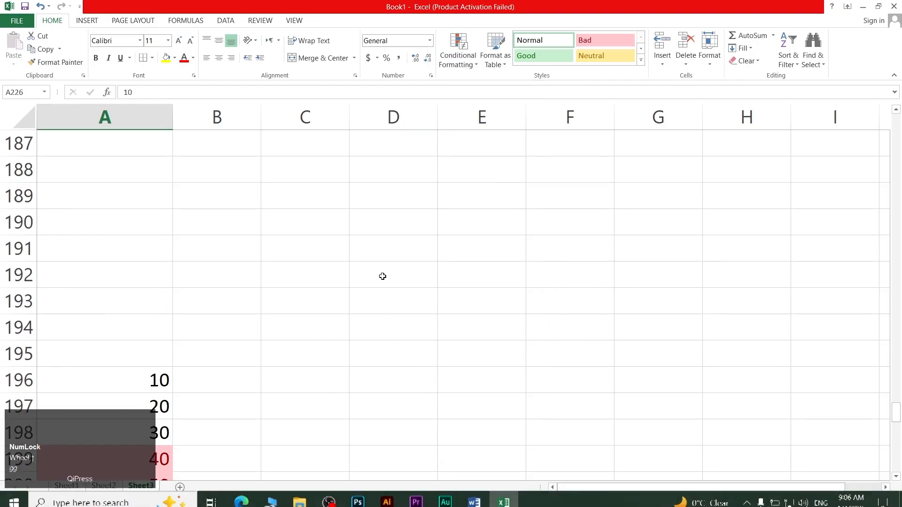